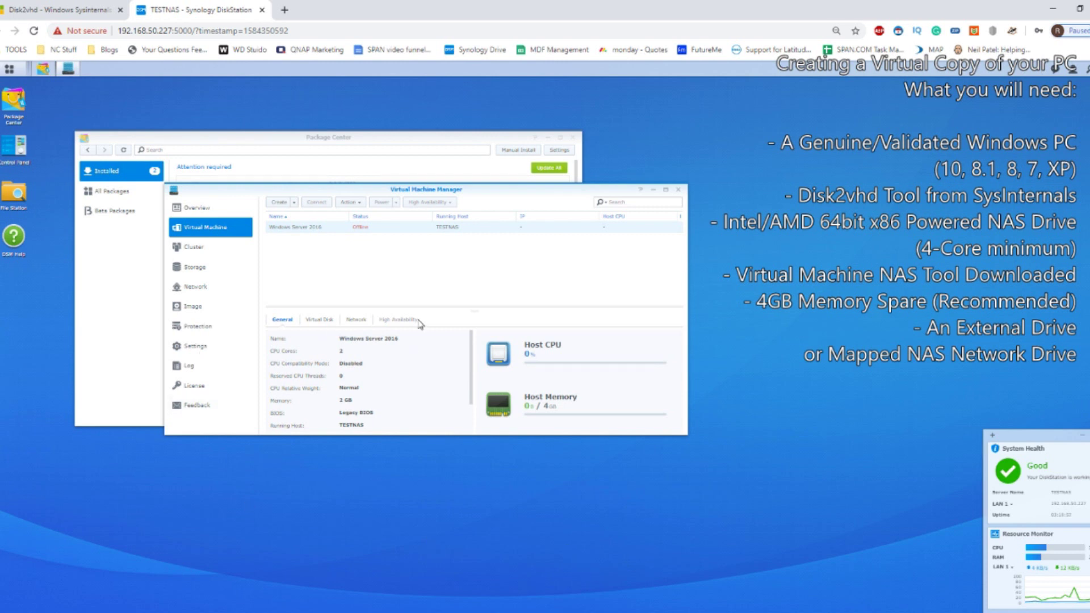
Open the Windows Start menu while Virtual Machine Manager shows Windows Server 2016 offline.
key(super)
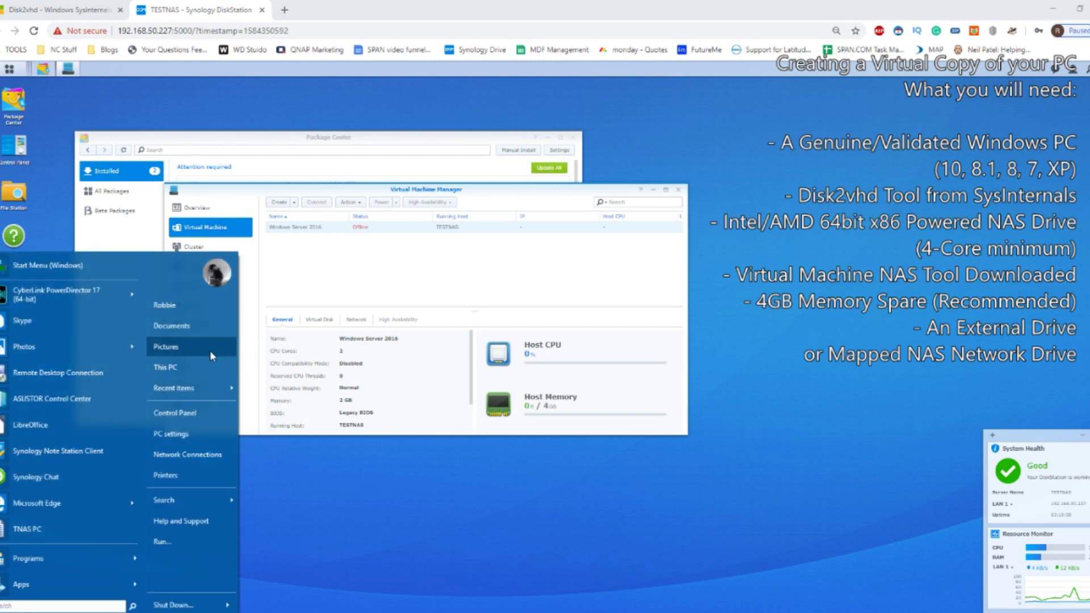
Open This PC to list Local Disk (C:), Extreme SSD (D:) and the network locations.
click(211, 366)
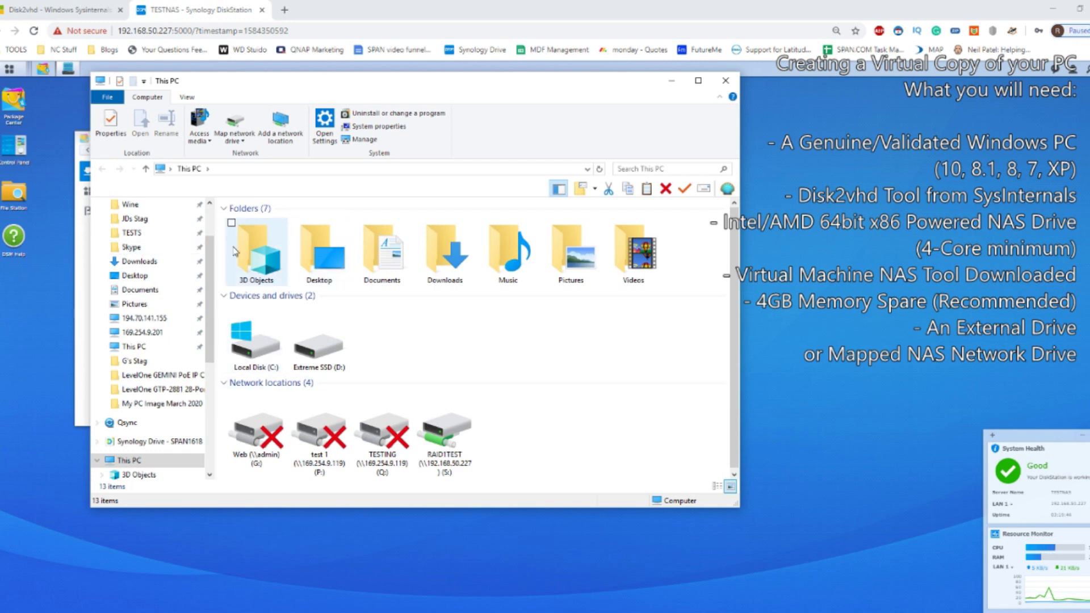
Review the Disk2vhd v2.01 page, then return to the TESTNAS DiskStation tab and nudge Virtual Machine Manager.
click(57, 10)
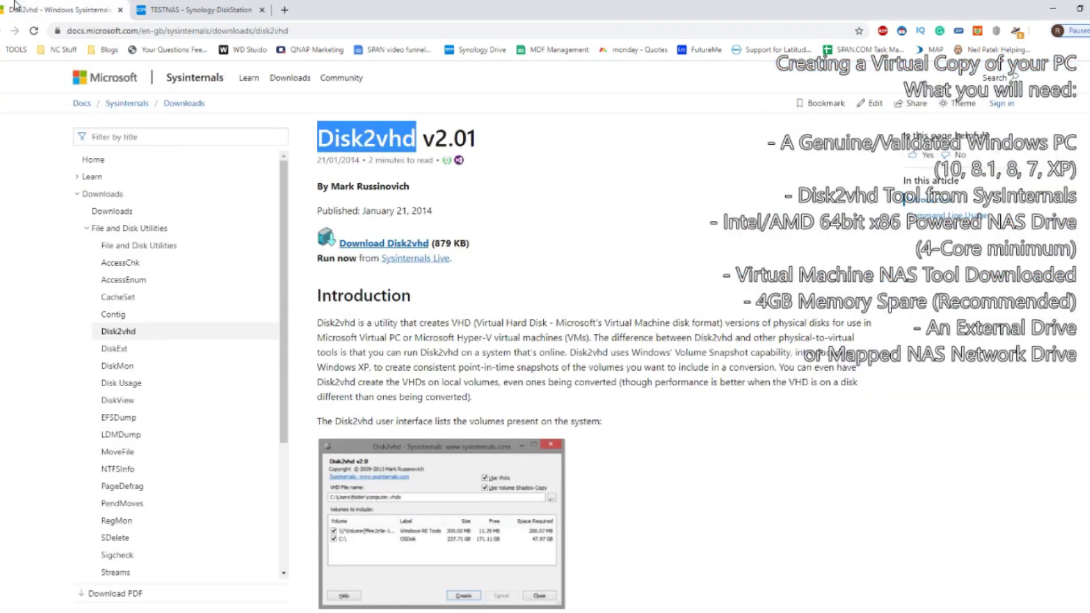
click(382, 136)
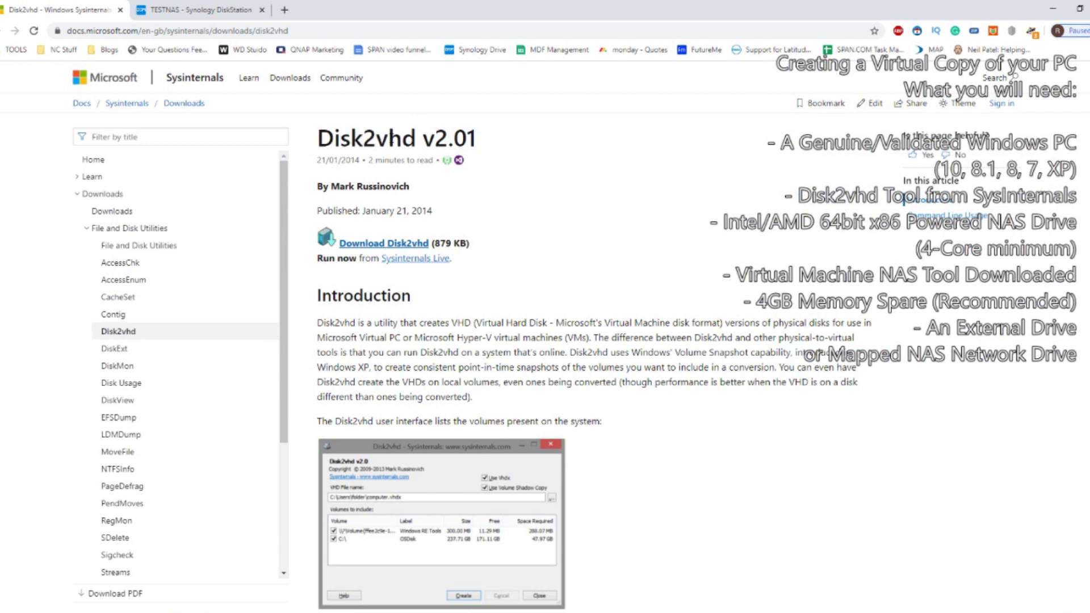
drag(420, 140, 319, 142)
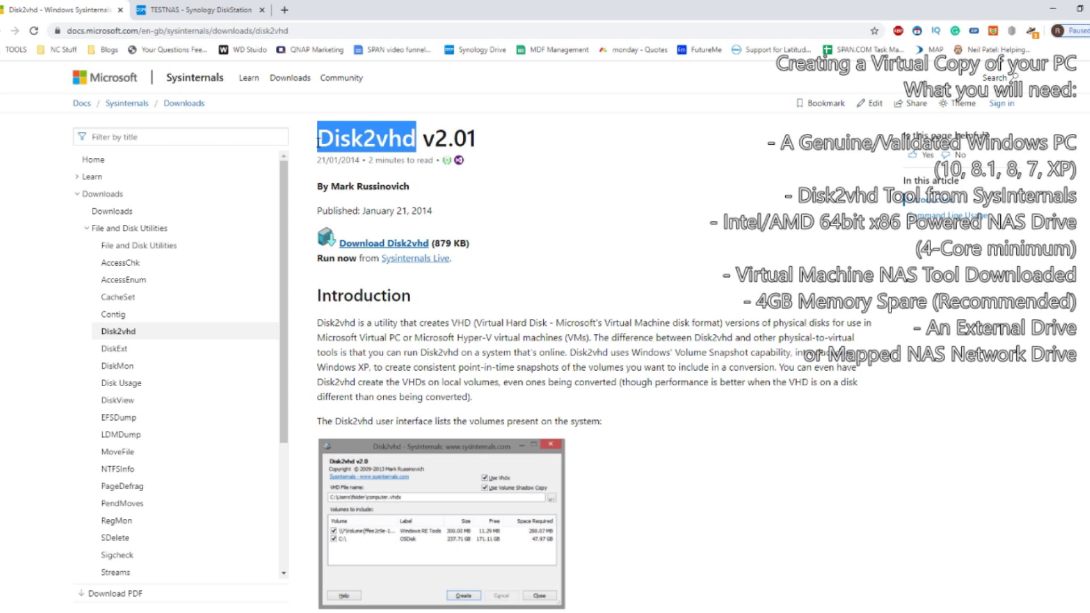
click(363, 129)
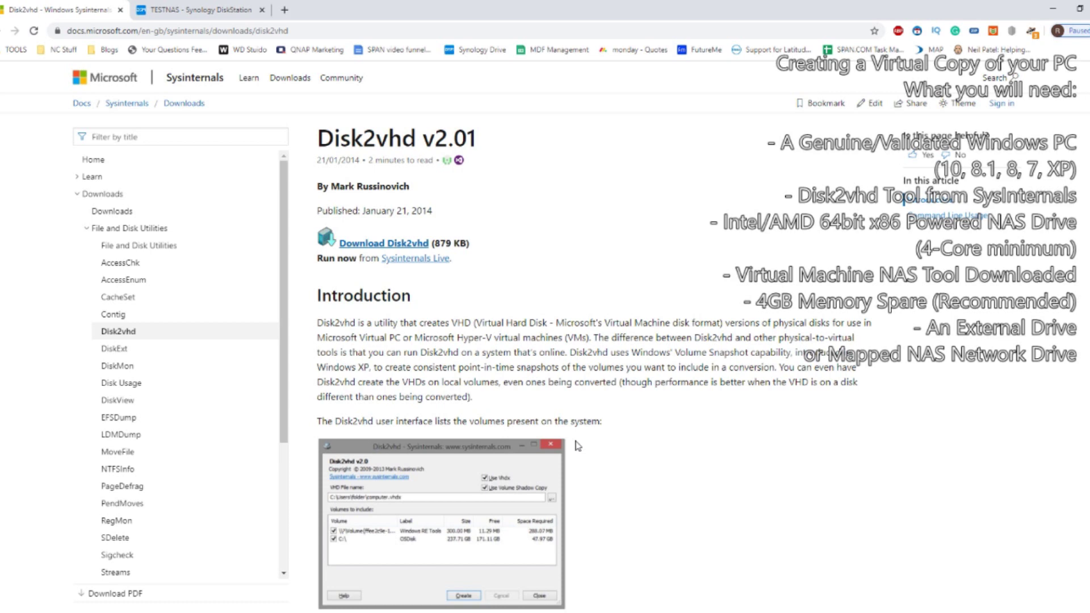
click(182, 7)
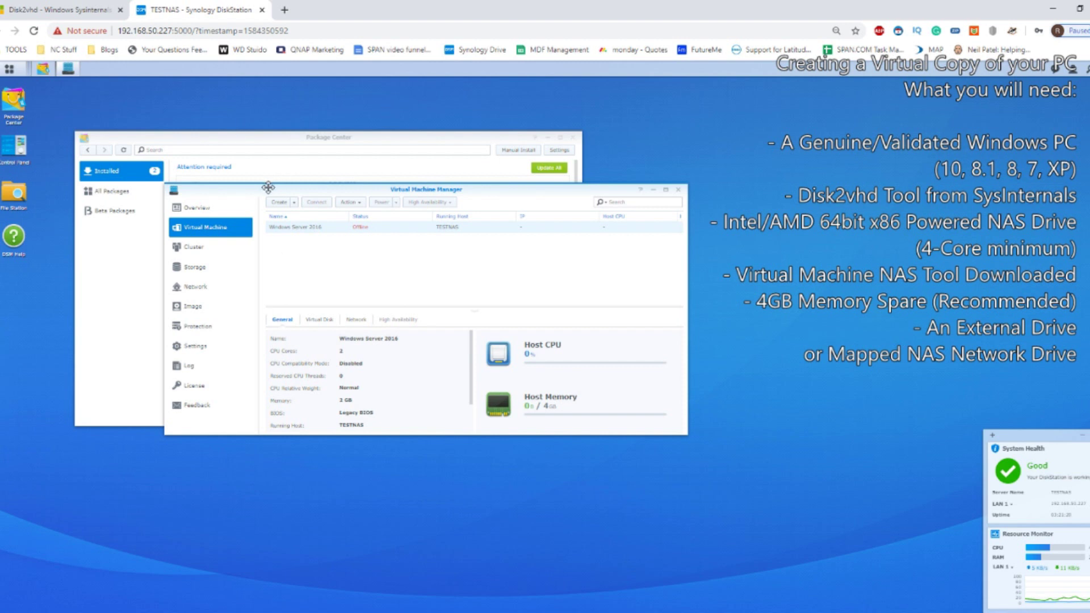
drag(268, 187, 281, 203)
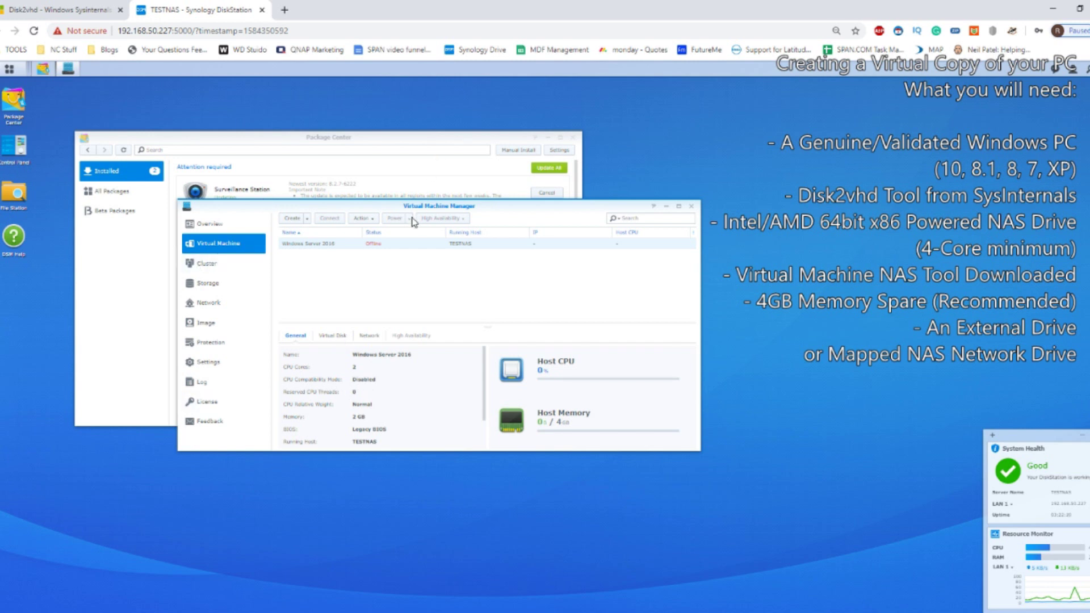
Move Virtual Machine Manager left, bring This PC back to front and select Local Disk (C:).
drag(411, 206, 313, 214)
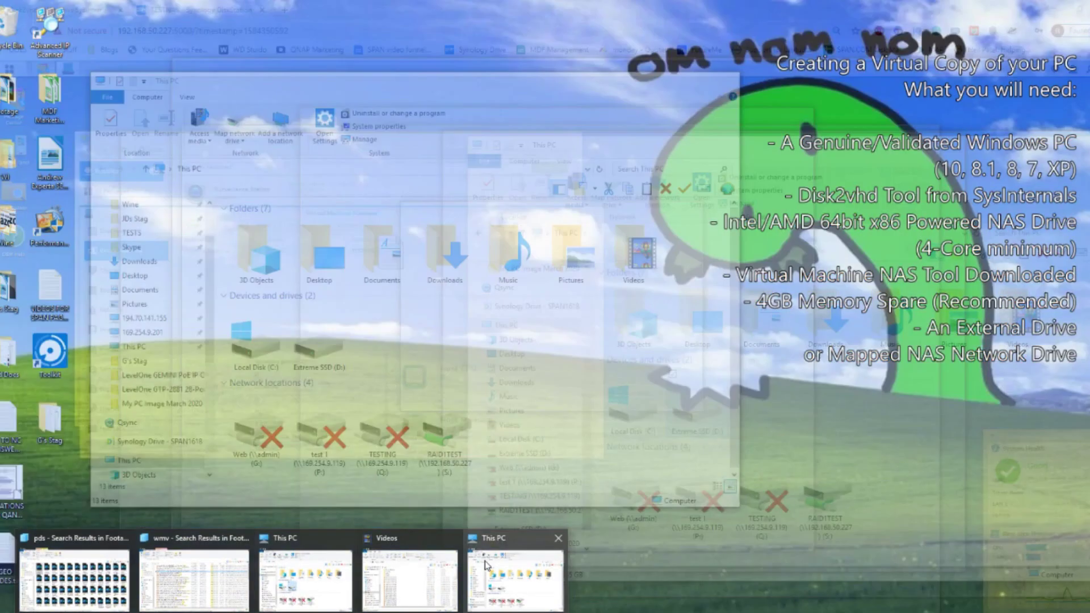
click(488, 565)
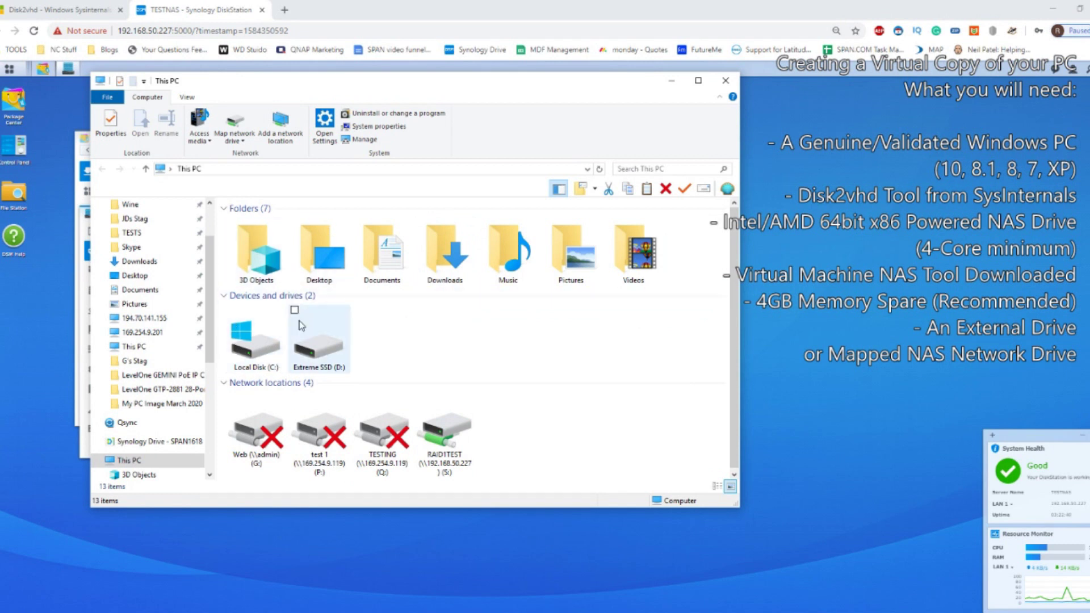
click(245, 358)
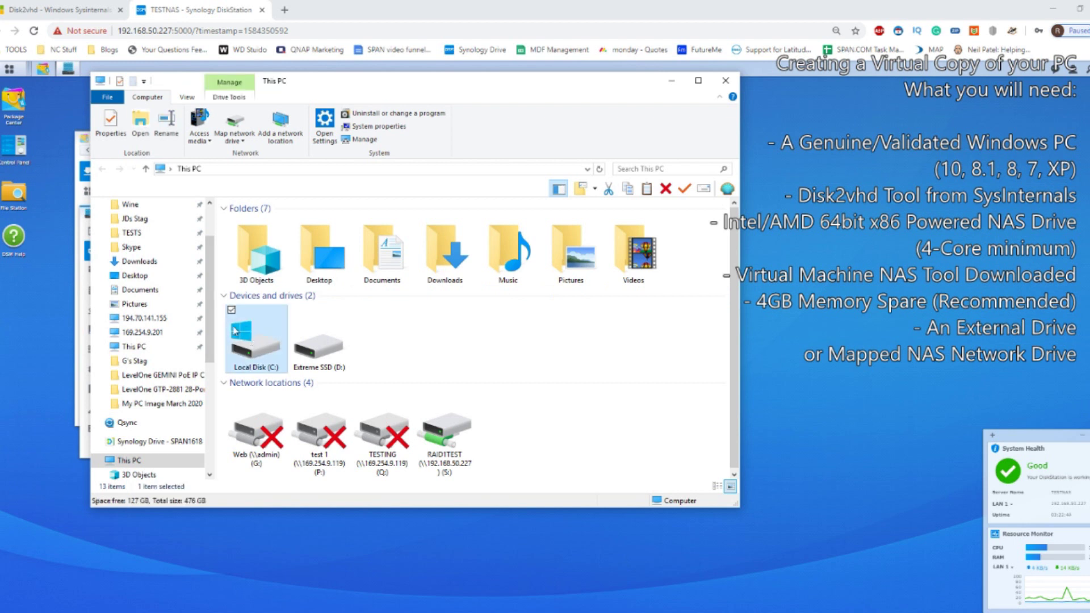
Compare free space on C: (127 GB), D: (446 GB) and the RAID1TEST drive (12.5 TB).
click(318, 339)
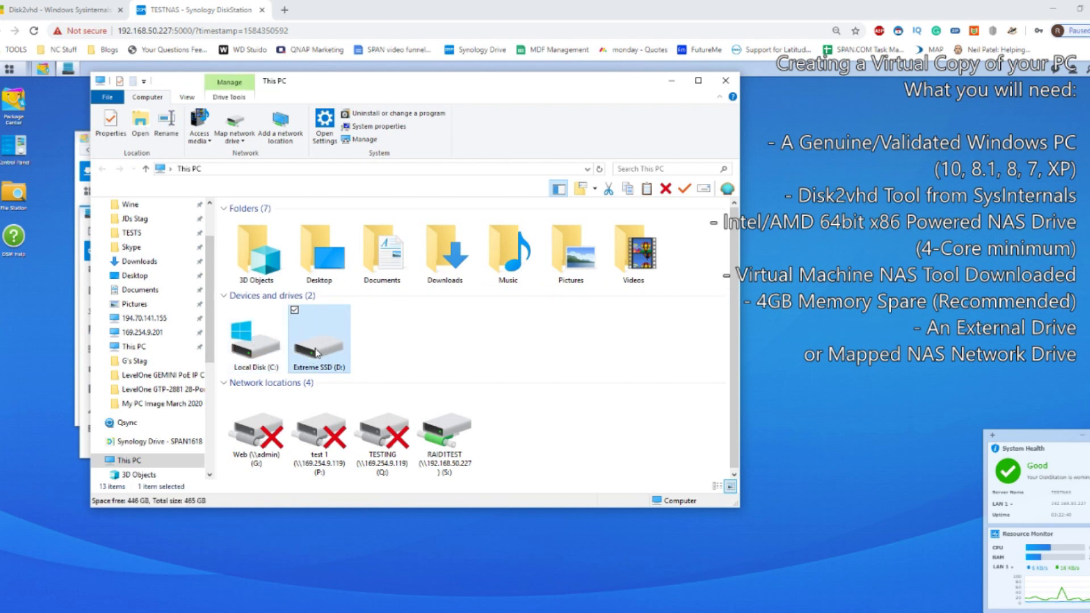
click(284, 318)
click(301, 332)
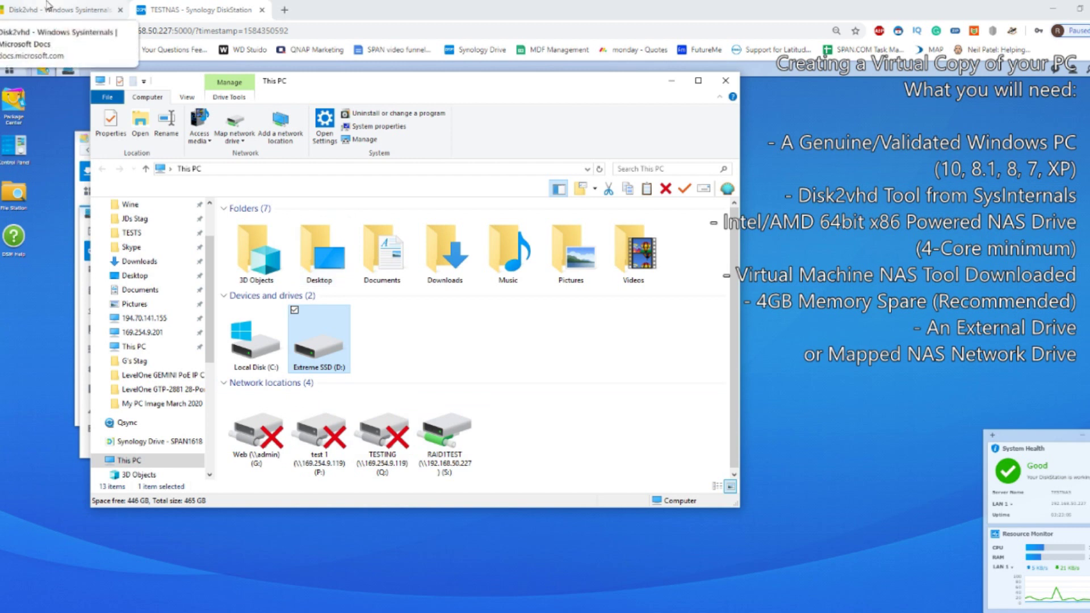
mouse_move(449, 440)
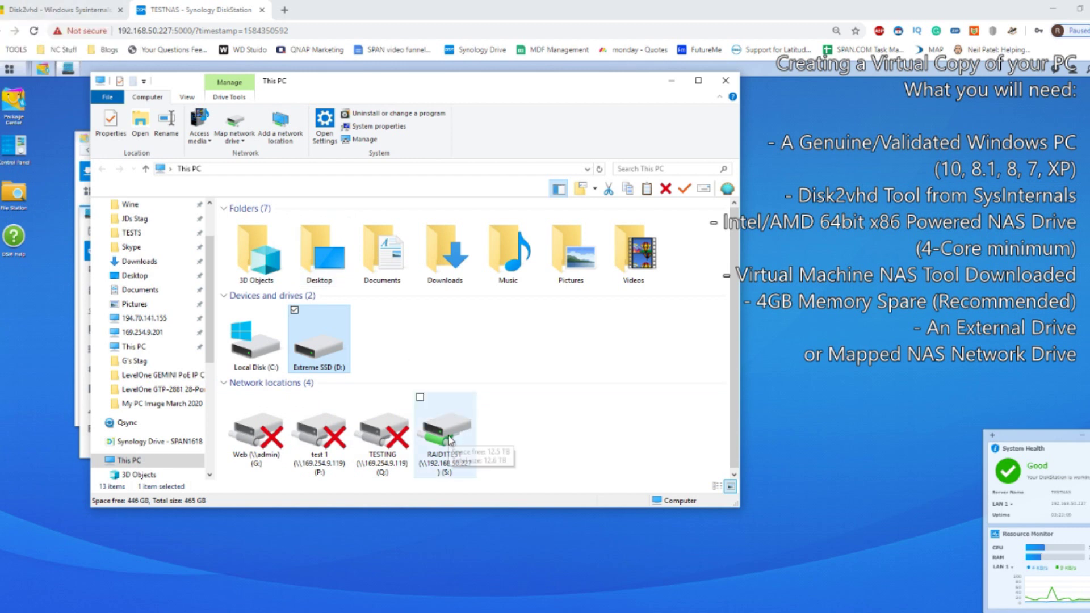
click(449, 440)
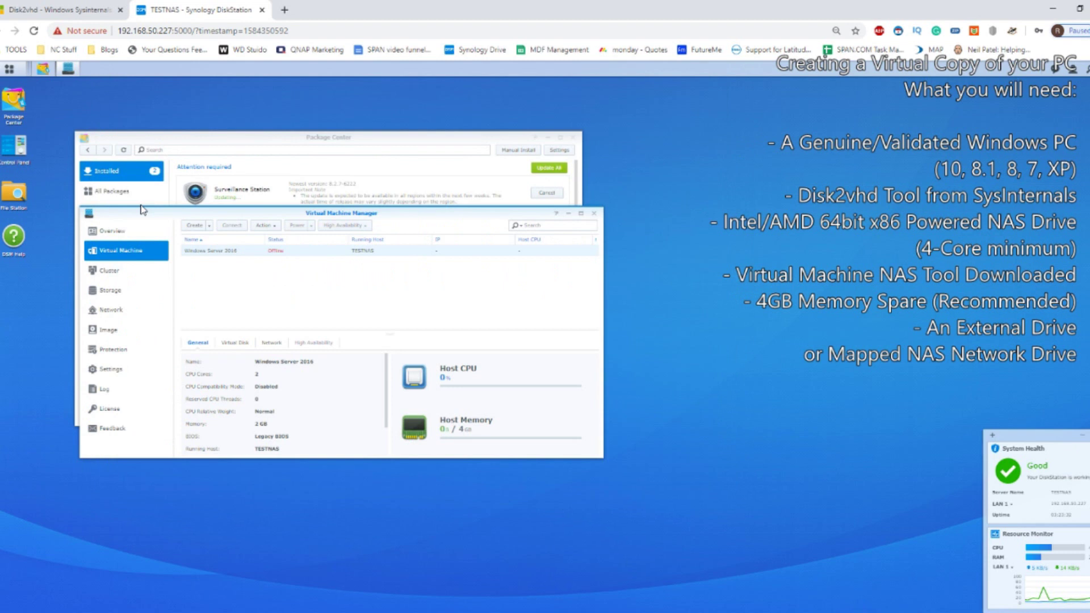
Move Virtual Machine Manager aside, switch to the Disk2vhd page and close the Disk2vhd.zip archive.
drag(171, 209, 248, 216)
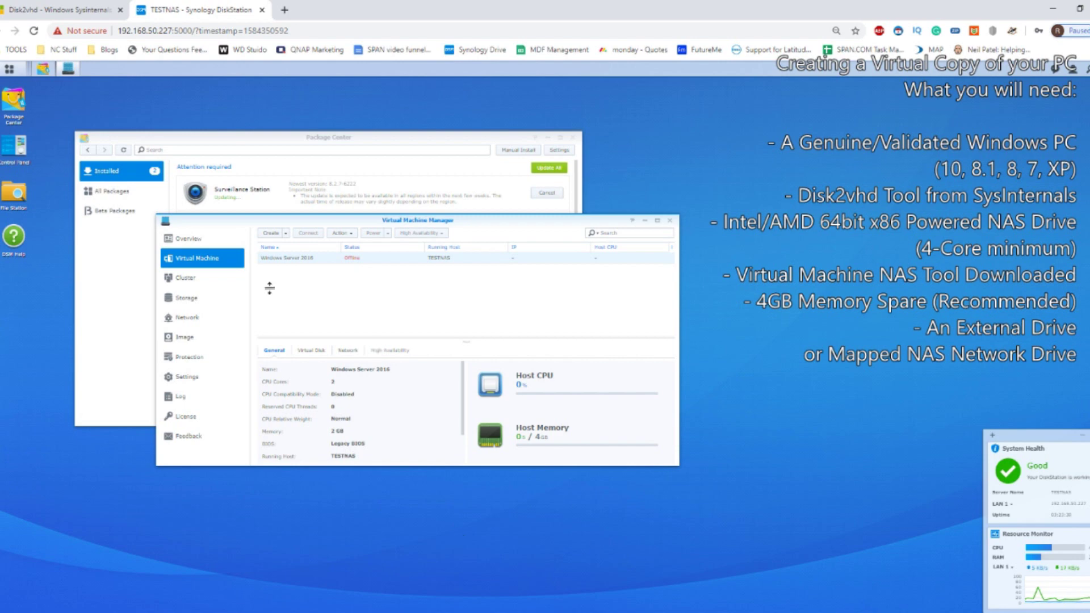
click(27, 7)
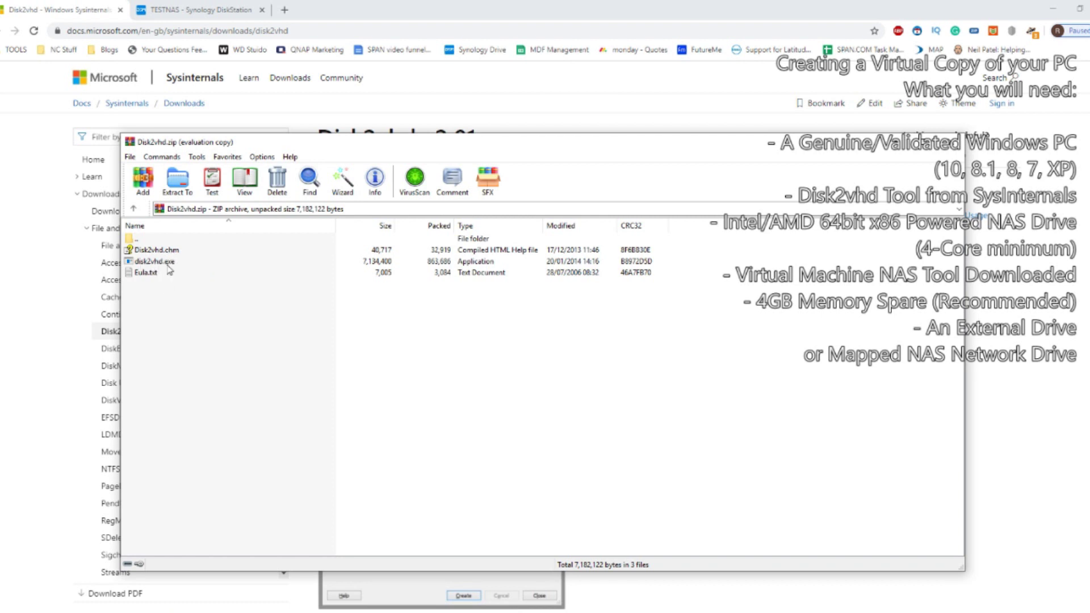
click(889, 141)
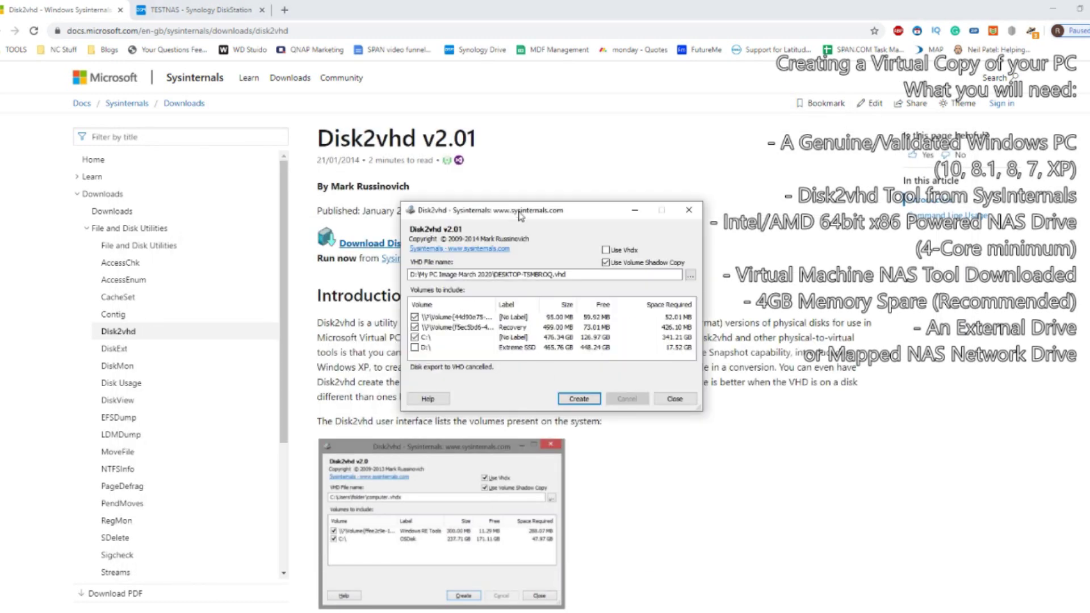
Move the running Disk2vhd window toward the left.
drag(520, 216, 322, 231)
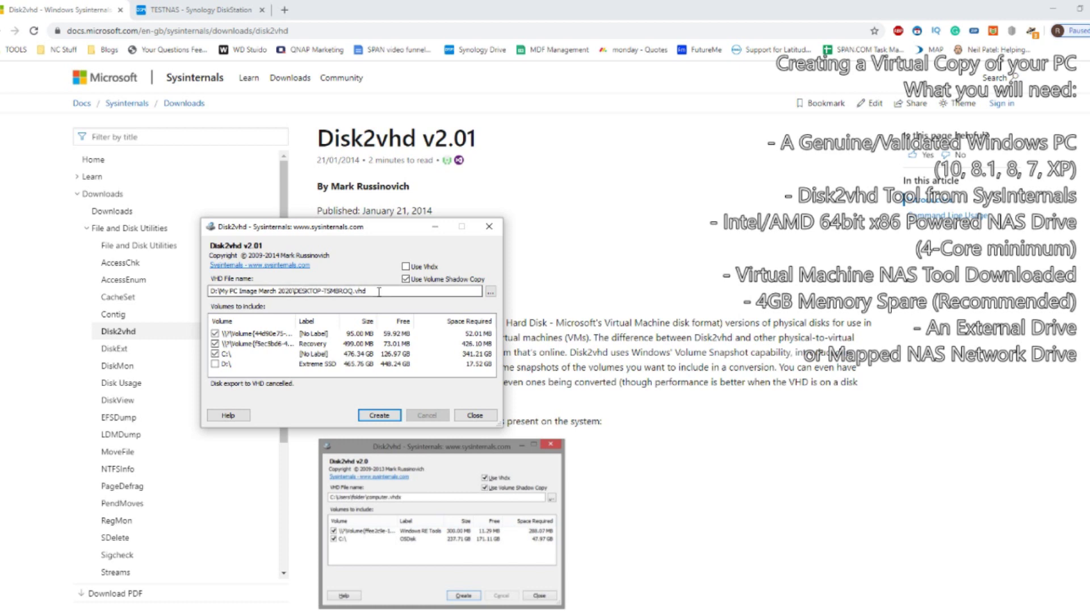
Save the output VHD as DESKTOP-TSMBROQ.vhd in D:\My PC Image March 2020.
click(491, 291)
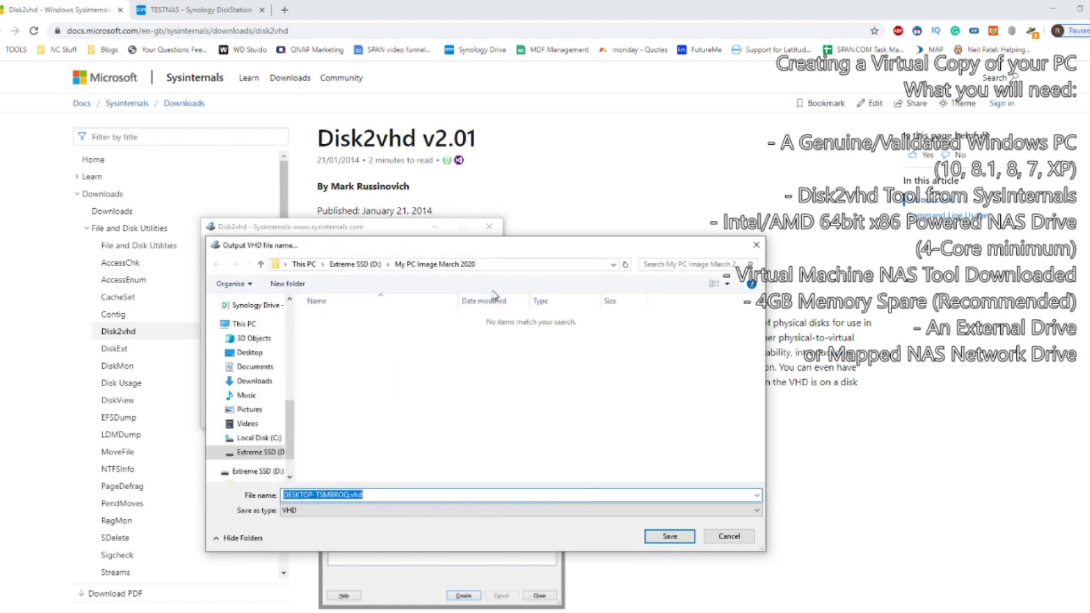
click(302, 268)
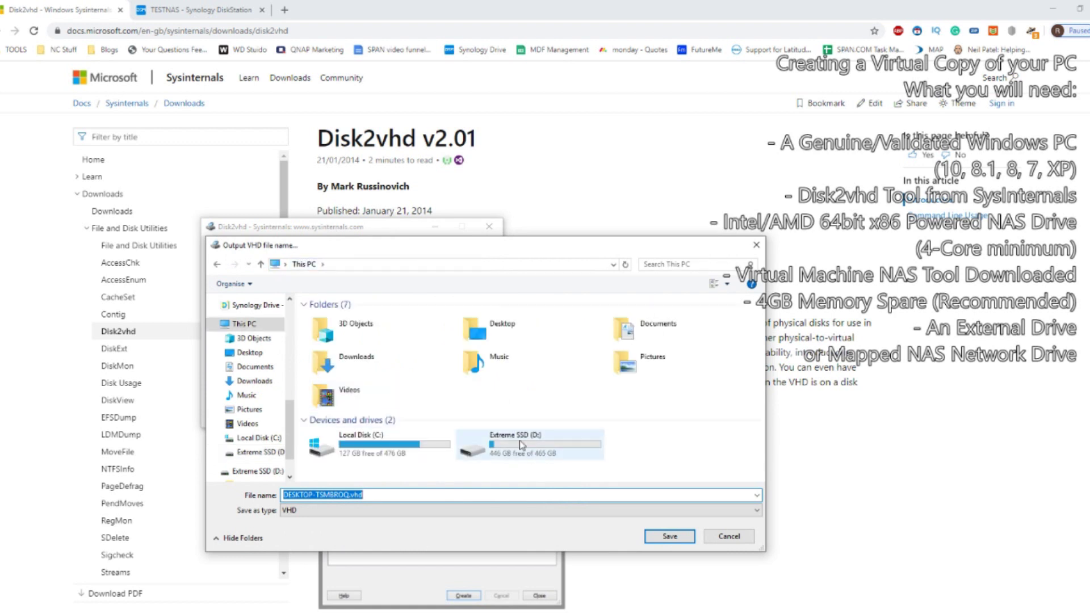
double_click(533, 452)
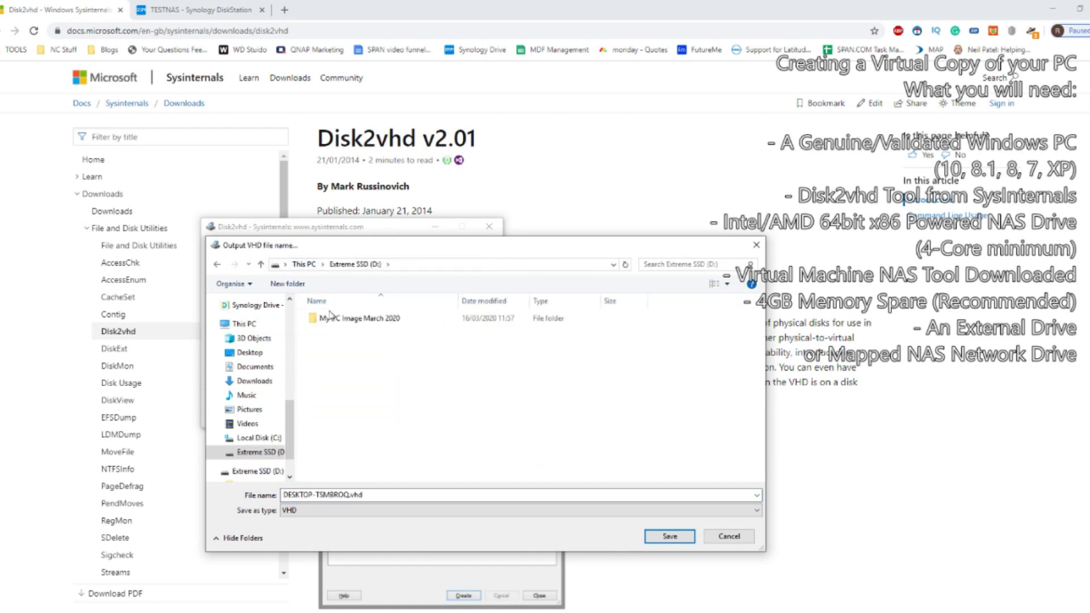
double_click(346, 318)
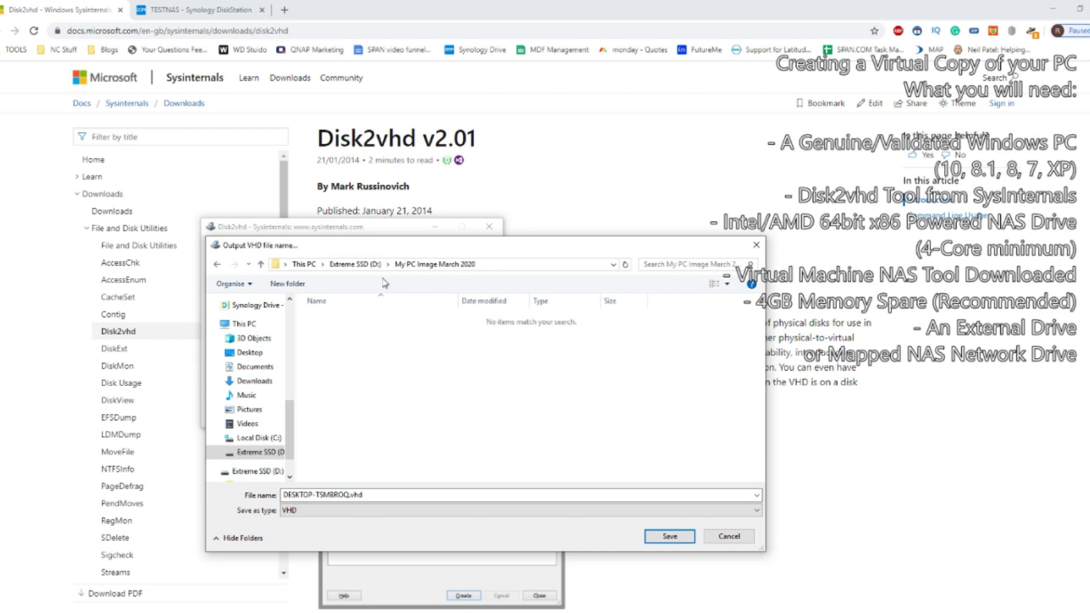
click(344, 496)
double_click(344, 496)
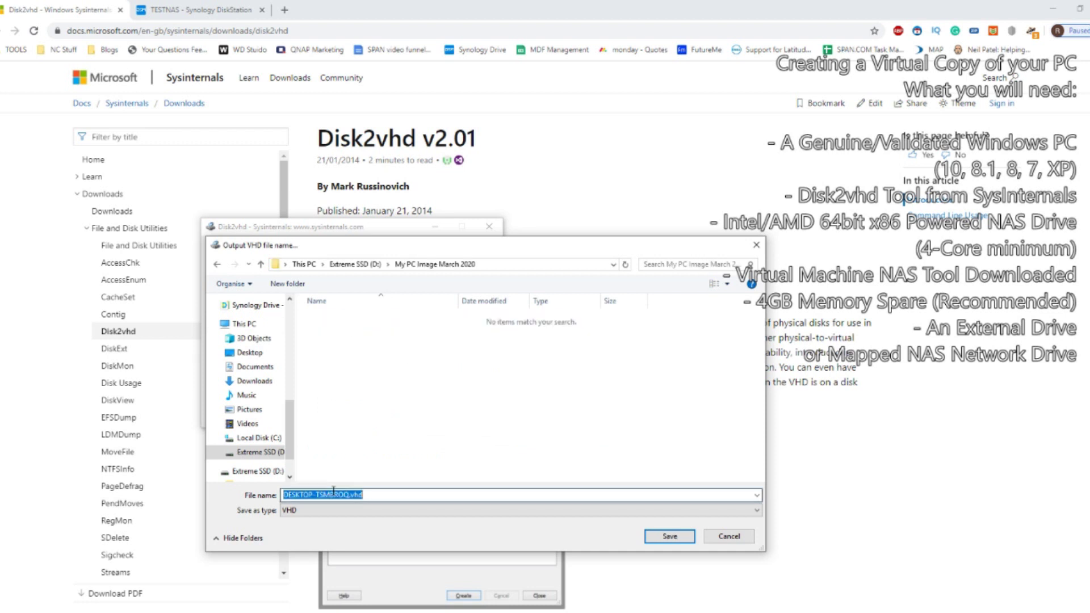
click(344, 495)
drag(348, 494, 276, 490)
click(413, 446)
click(664, 536)
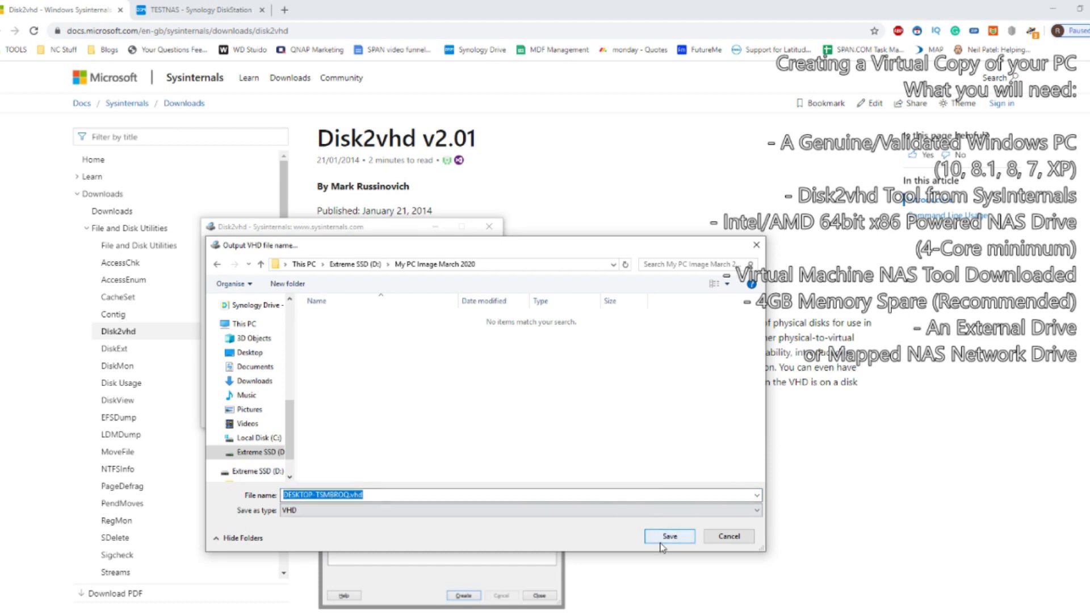
click(669, 537)
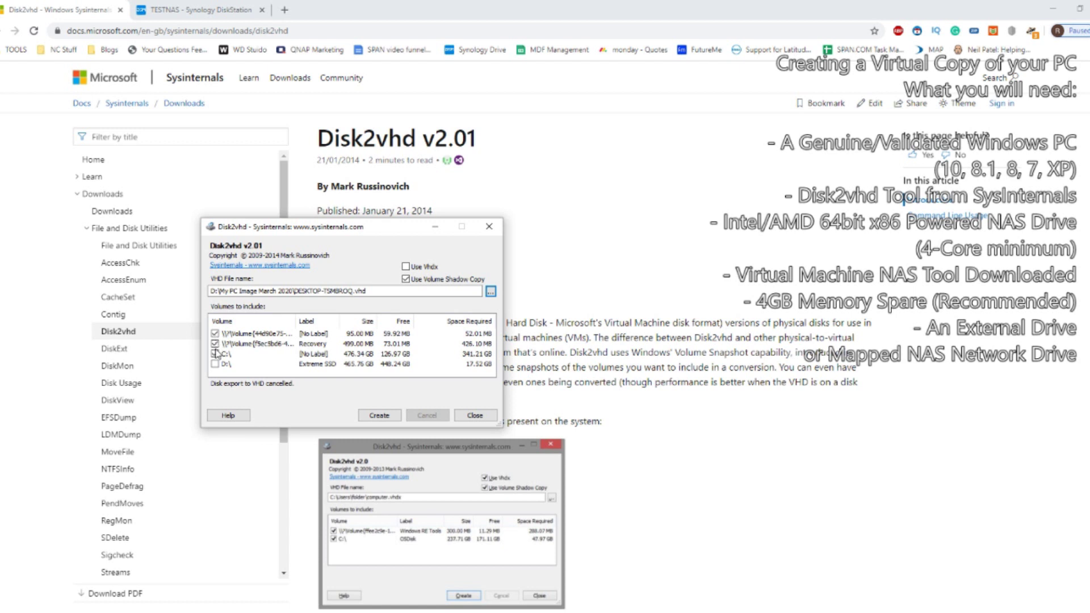
Include C:\ and exclude the D:\ external drive, then start creating the VHD image.
click(215, 353)
click(214, 364)
click(366, 294)
click(374, 416)
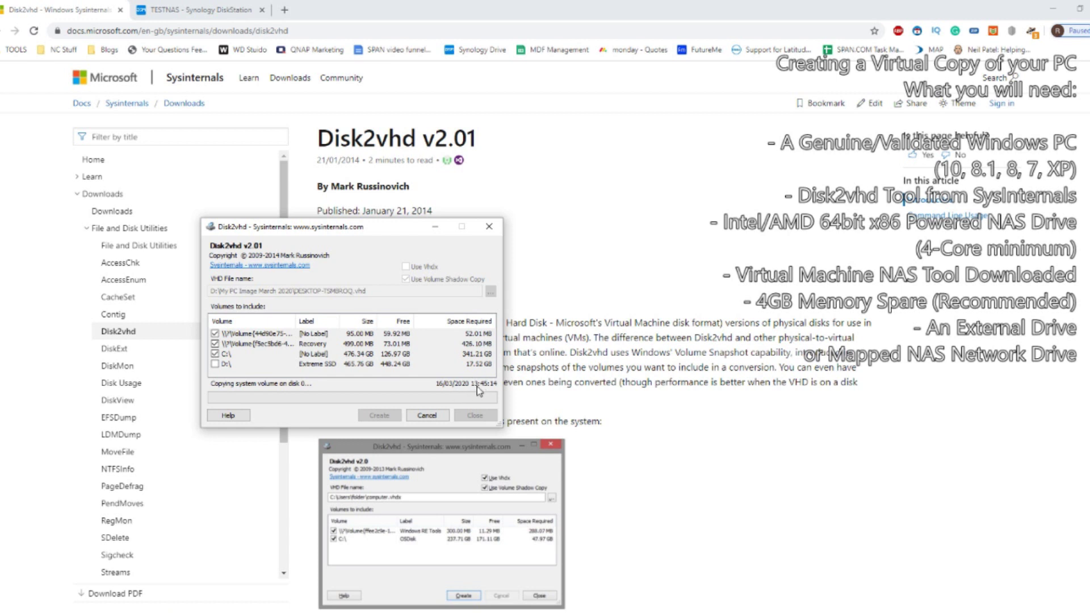
Confirm the finished 419 GB DESKTOP-TSMBROQ.VHD on Extreme SSD (D:) in File Explorer.
mouse_move(146, 612)
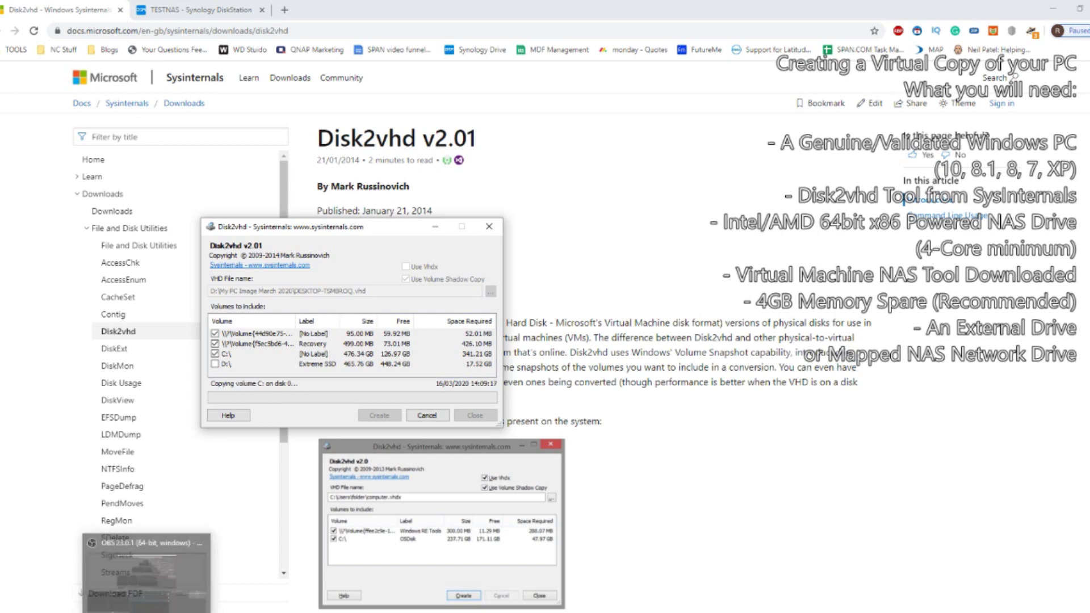
click(146, 554)
click(147, 610)
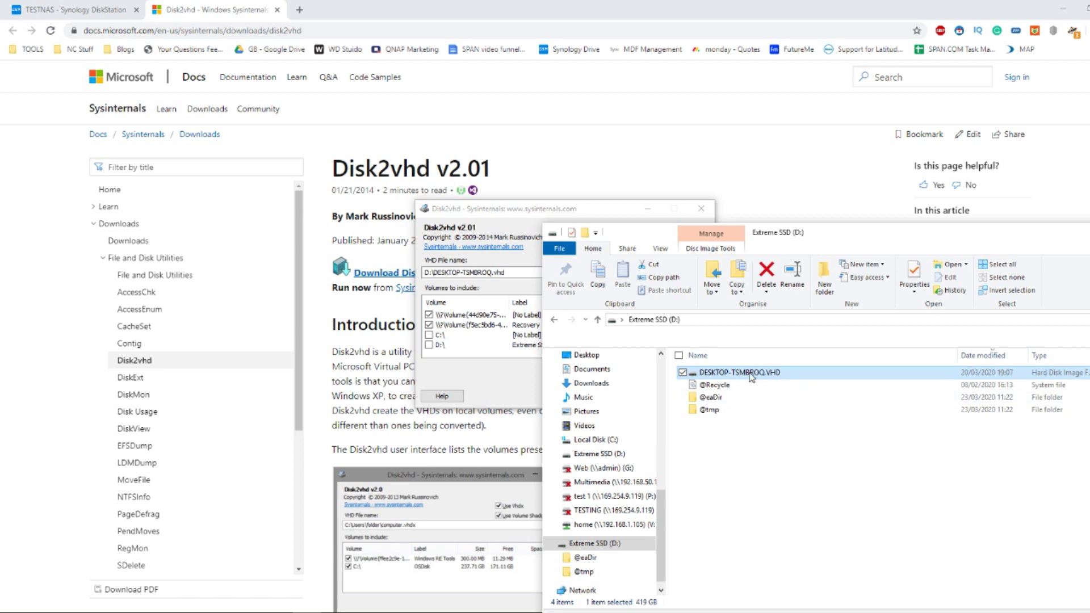
Confirm the 419 GB DESKTOP-TSMBROQ.VHD on Extreme SSD (D:), then return to the TESTNAS DiskStation tab.
mouse_move(753, 377)
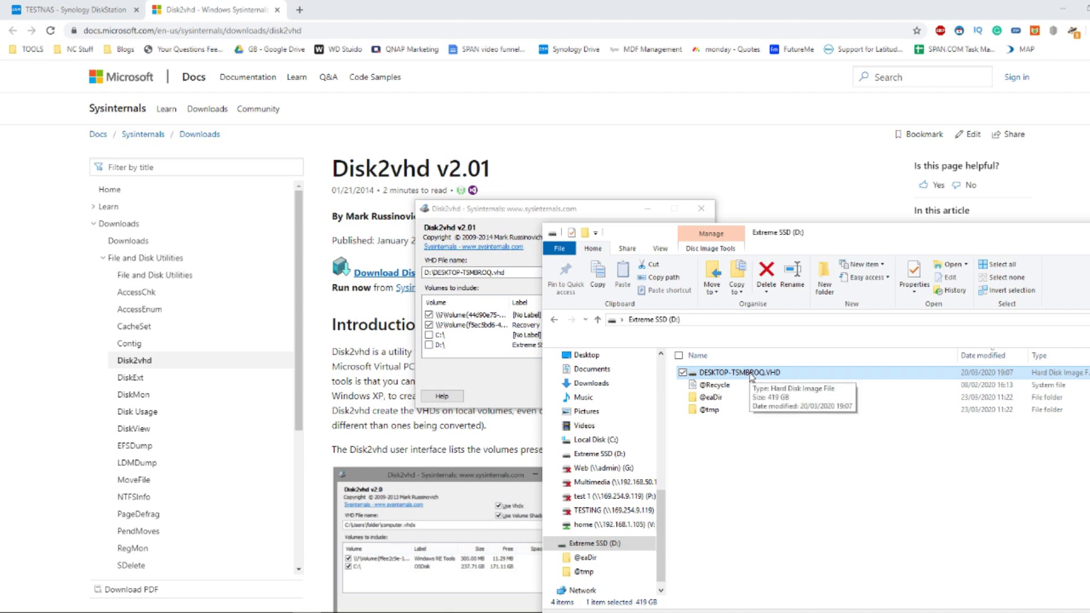
click(753, 377)
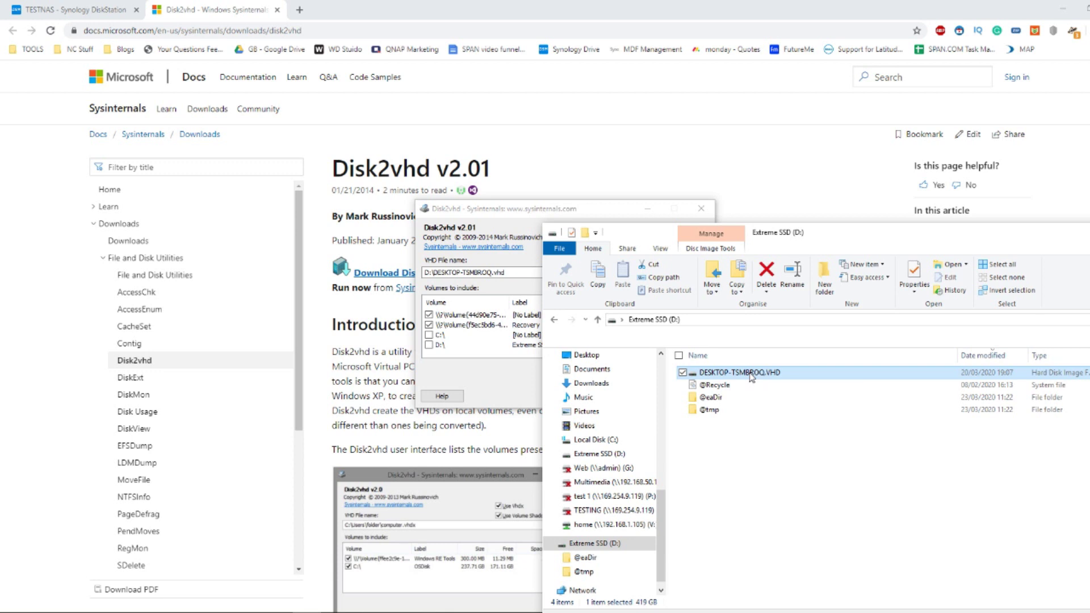
click(752, 441)
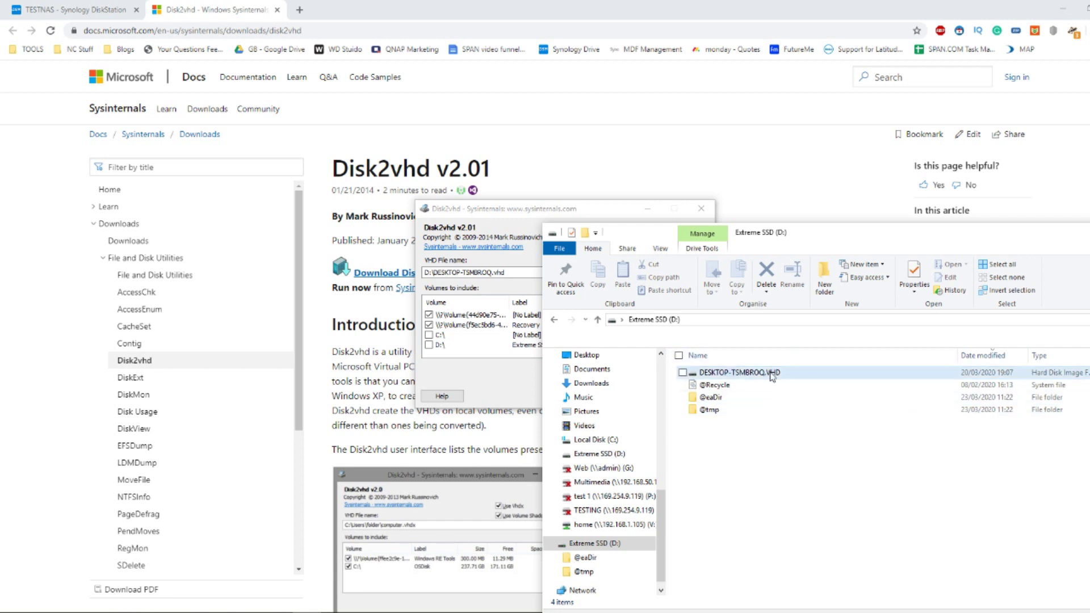
mouse_move(814, 379)
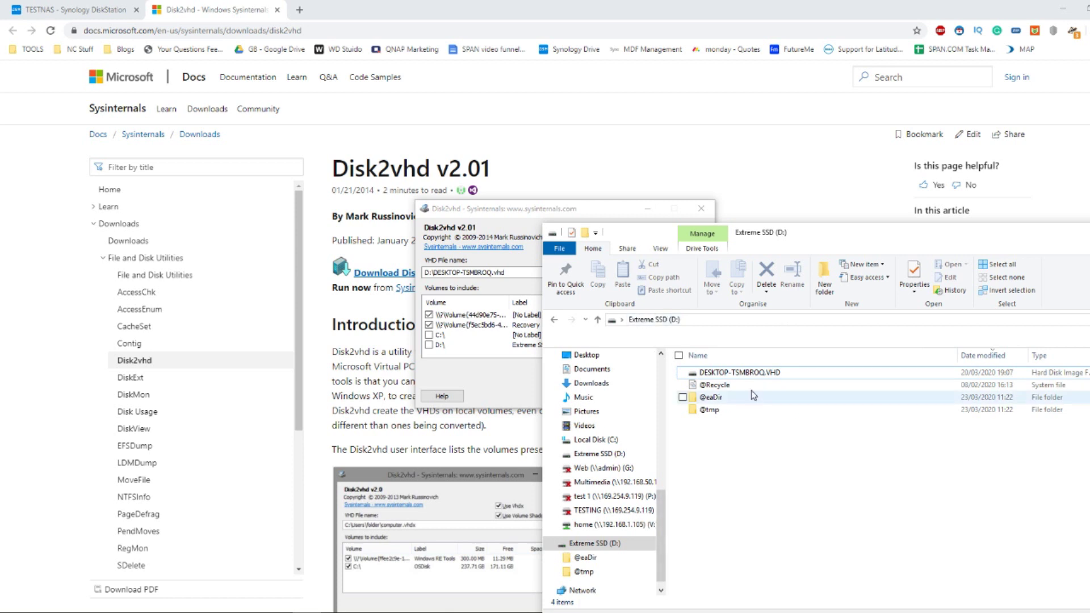
click(82, 5)
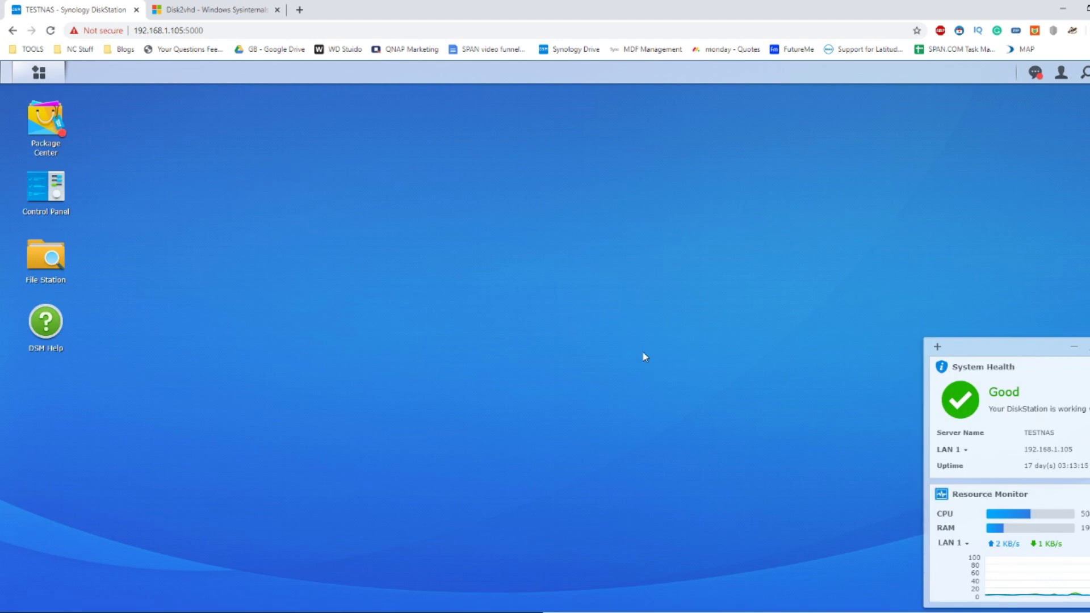
Find DESKTOP-TSMBROQ.VHD (419.69 GB) in the NAS home folder using File Station.
click(35, 260)
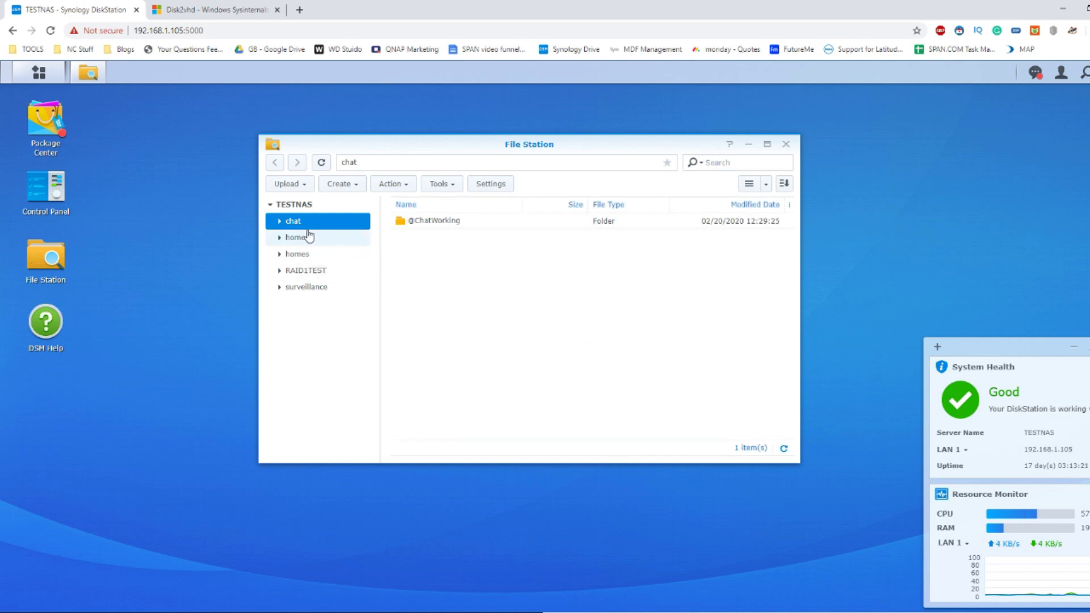
click(304, 238)
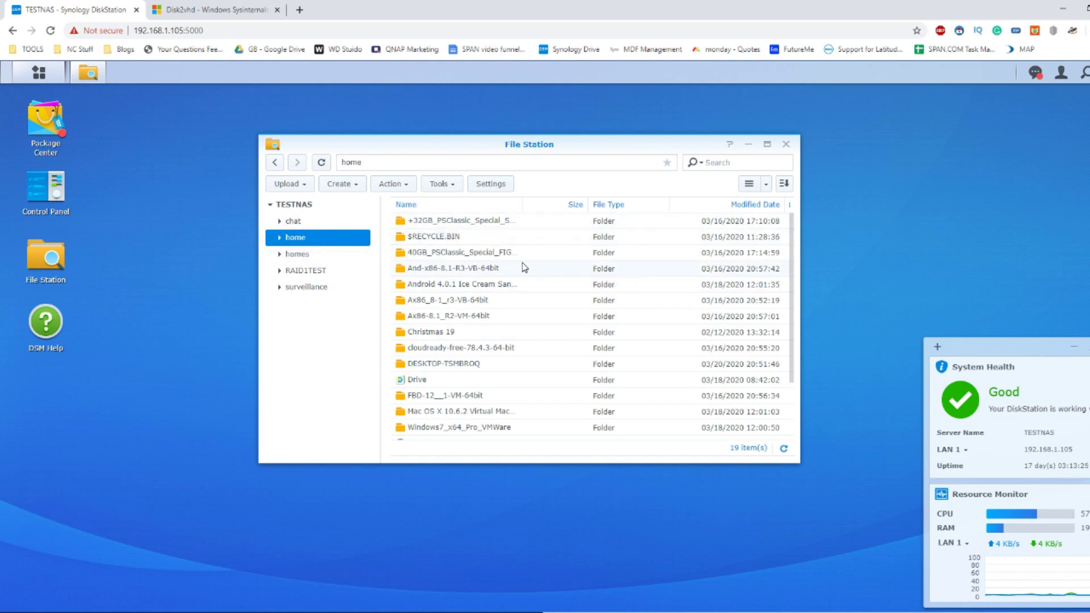
scroll(522, 268, down, 1)
scroll(523, 267, down, 4)
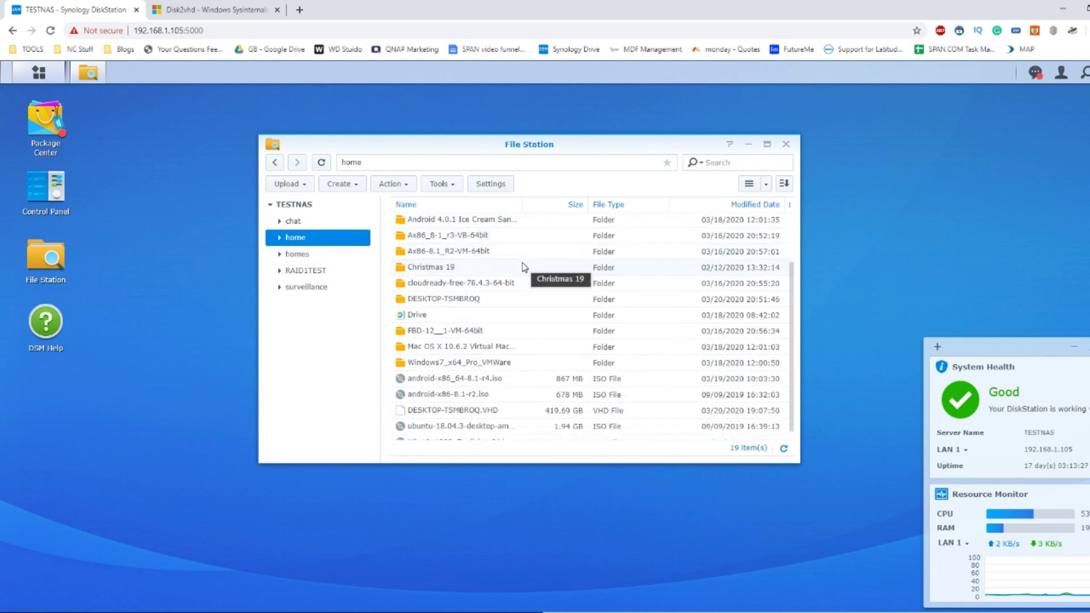
scroll(524, 267, up, 2)
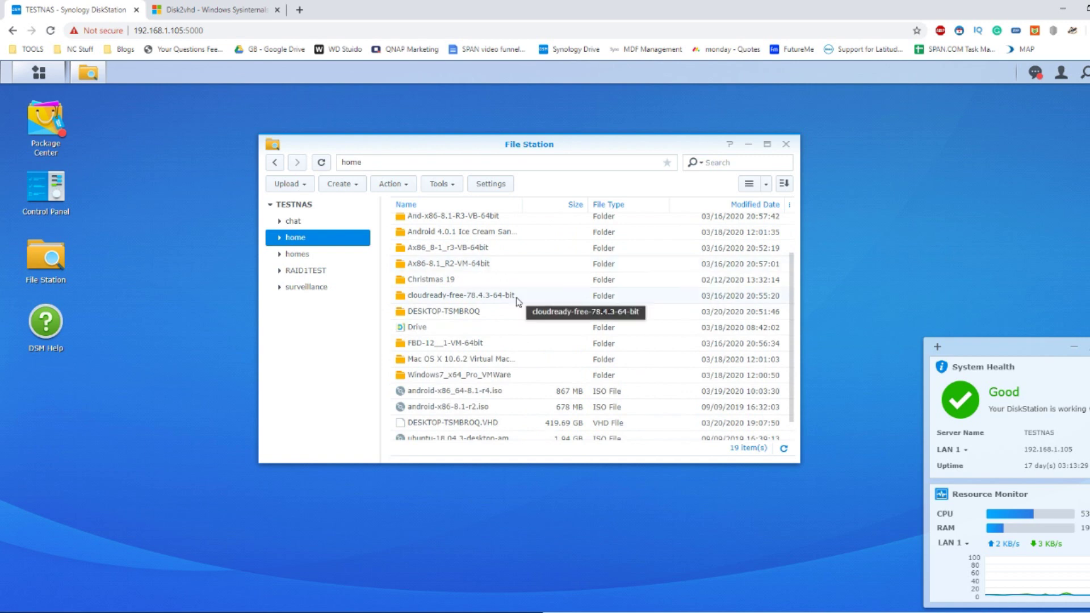
scroll(517, 302, down, 1)
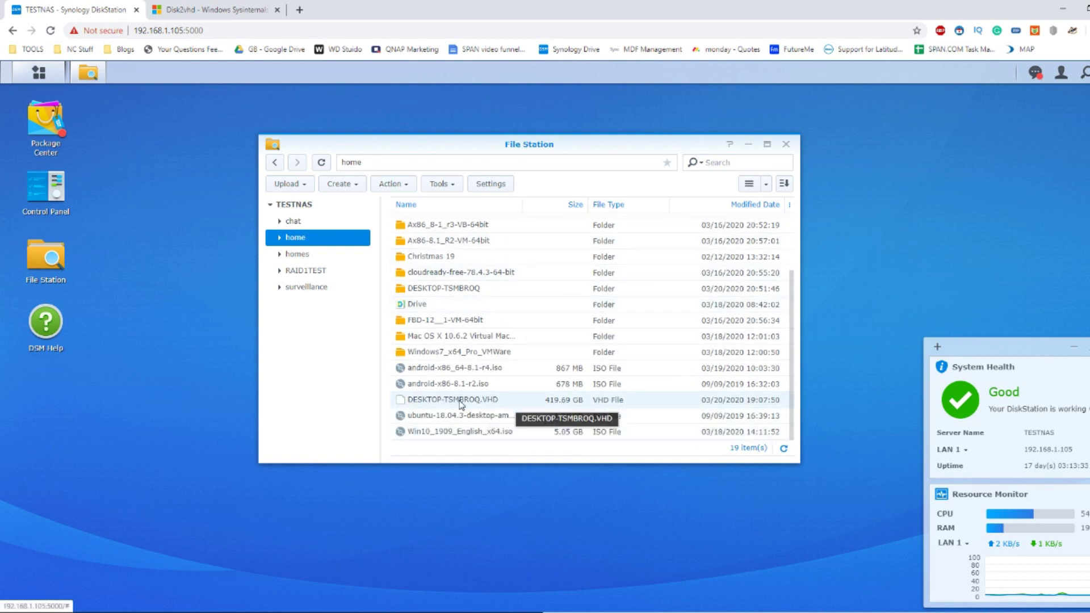
Close the Windows File Explorer window.
click(283, 603)
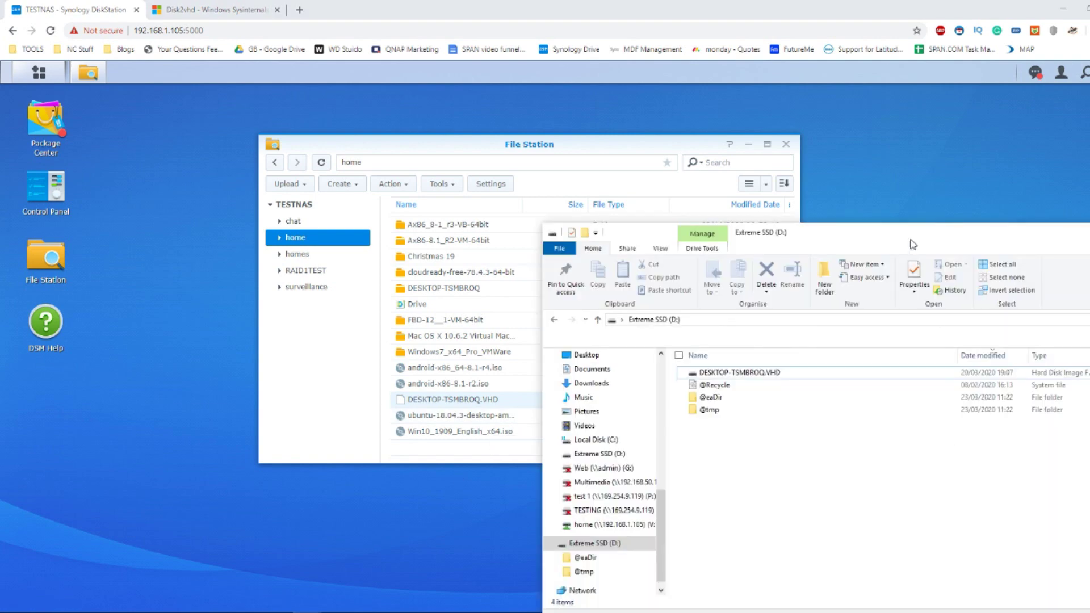
mouse_move(913, 244)
mouse_down()
mouse_move(574, 378)
mouse_move(574, 492)
mouse_up()
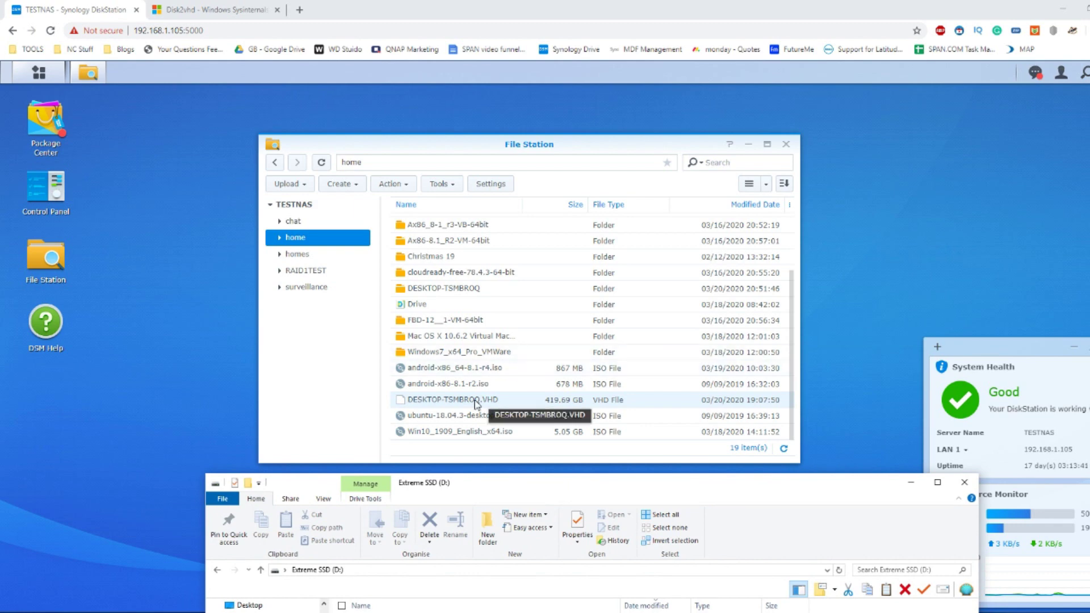
click(964, 482)
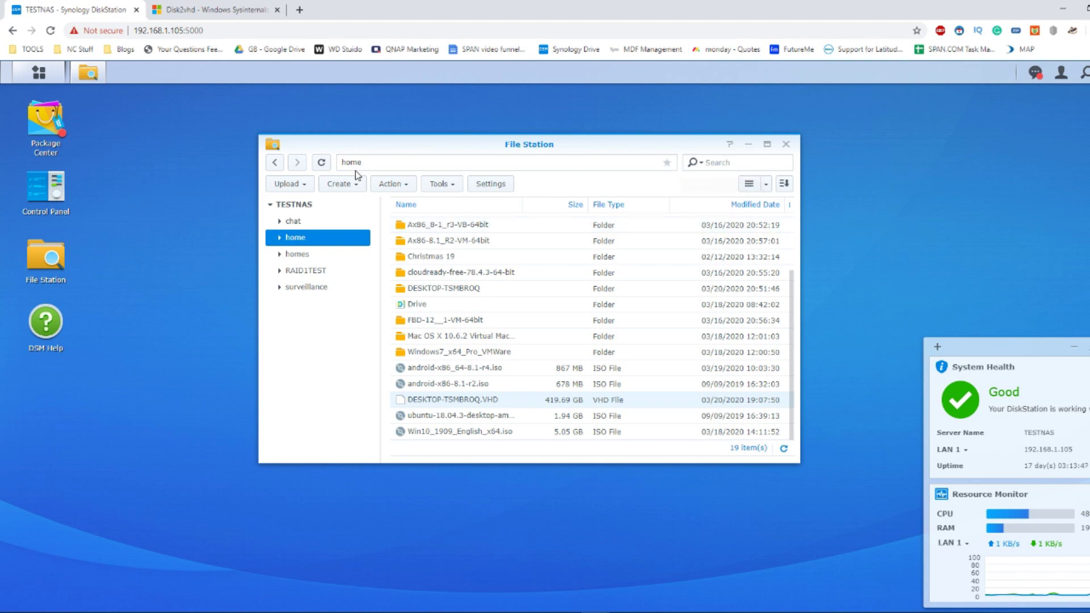
Minimise File Station and launch Virtual Machine Manager from the DSM Main Menu.
click(748, 144)
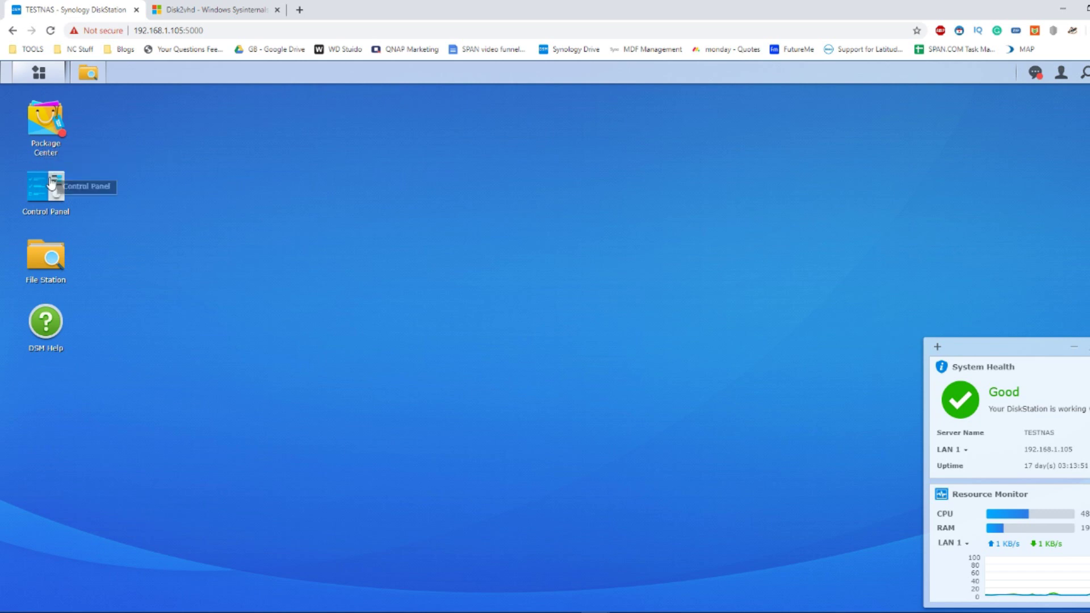
click(50, 183)
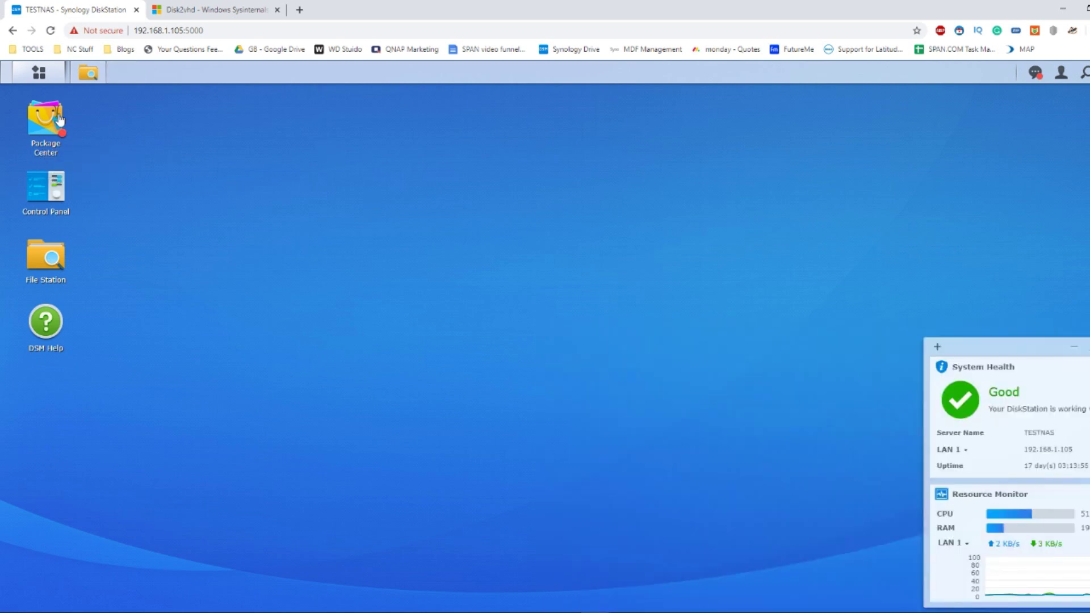
click(38, 70)
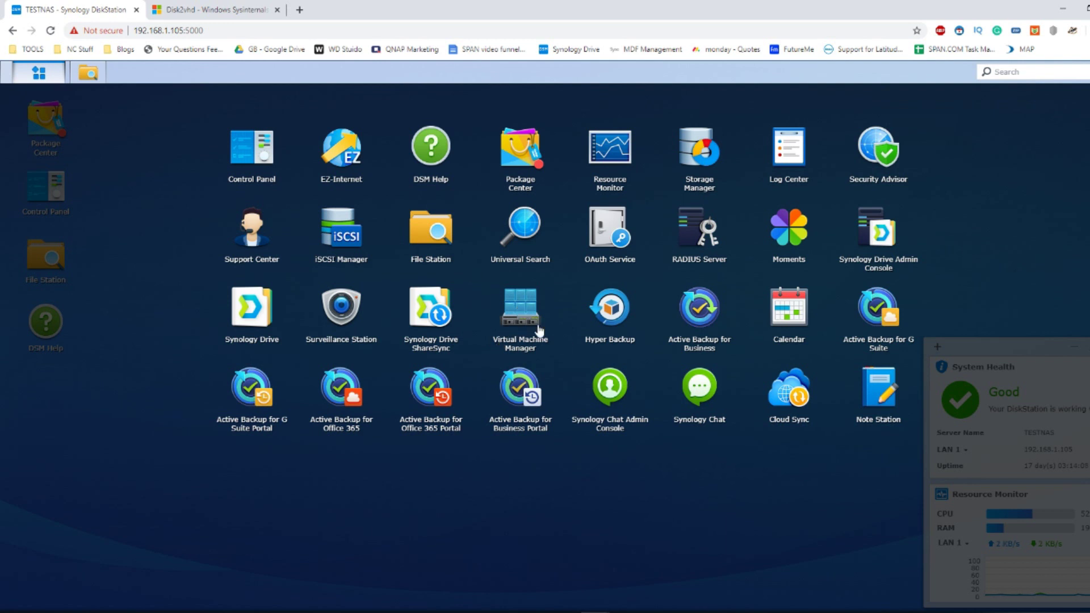
click(527, 308)
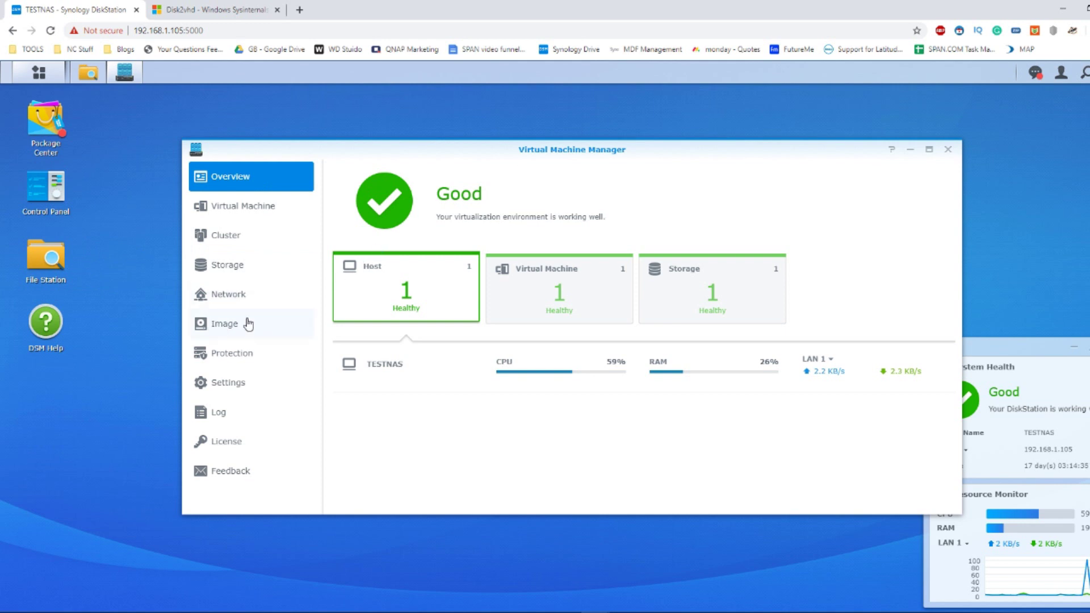
Add a disk image from the NAS file homes/admin/DESKTOP-TSMBROQ.VHD.
click(223, 329)
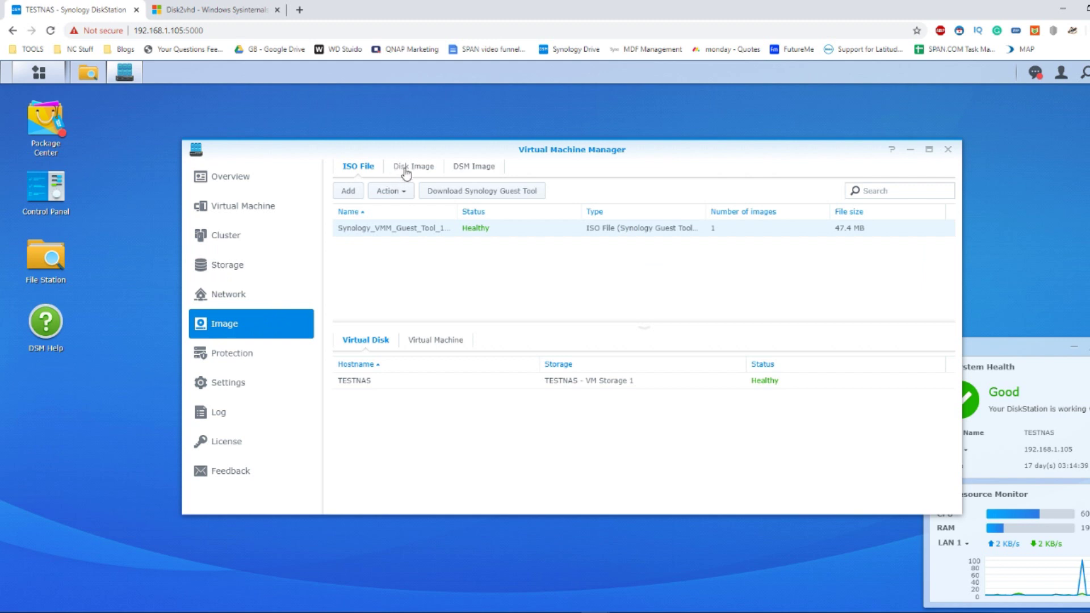
click(419, 168)
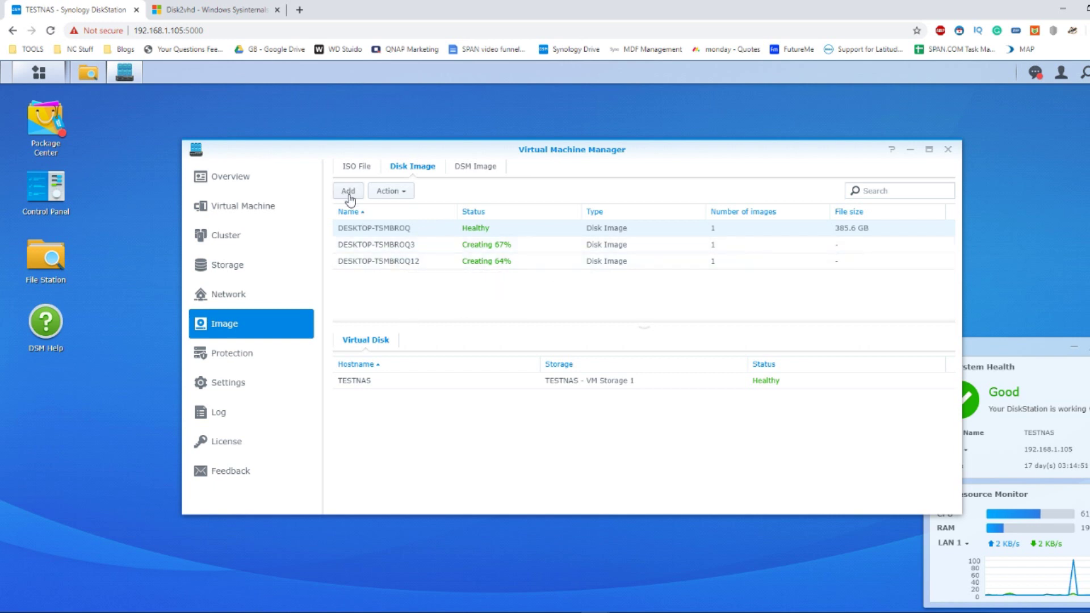
click(349, 193)
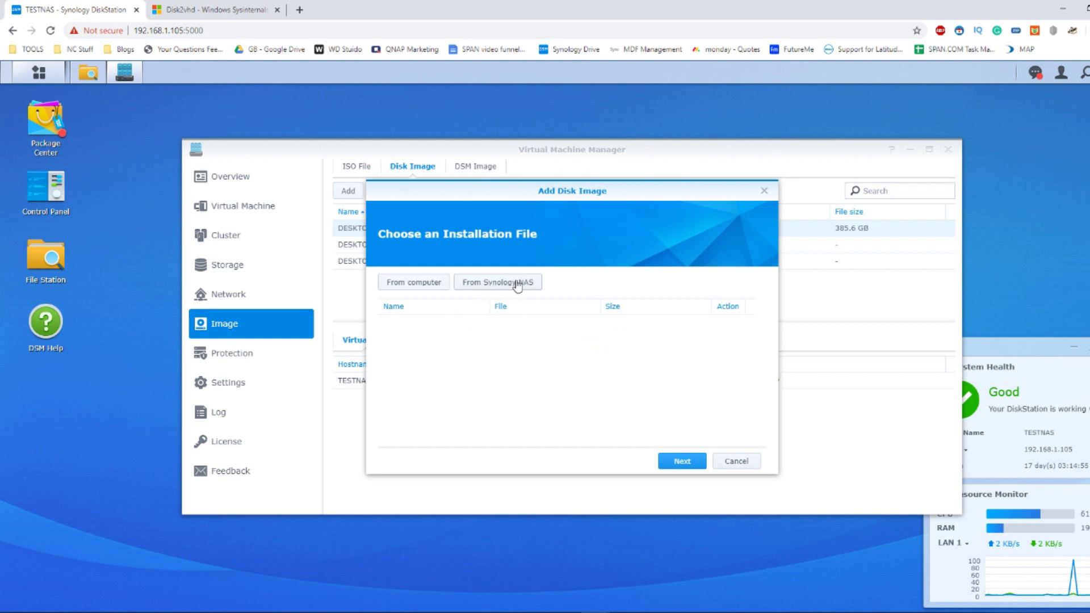
click(493, 283)
click(419, 262)
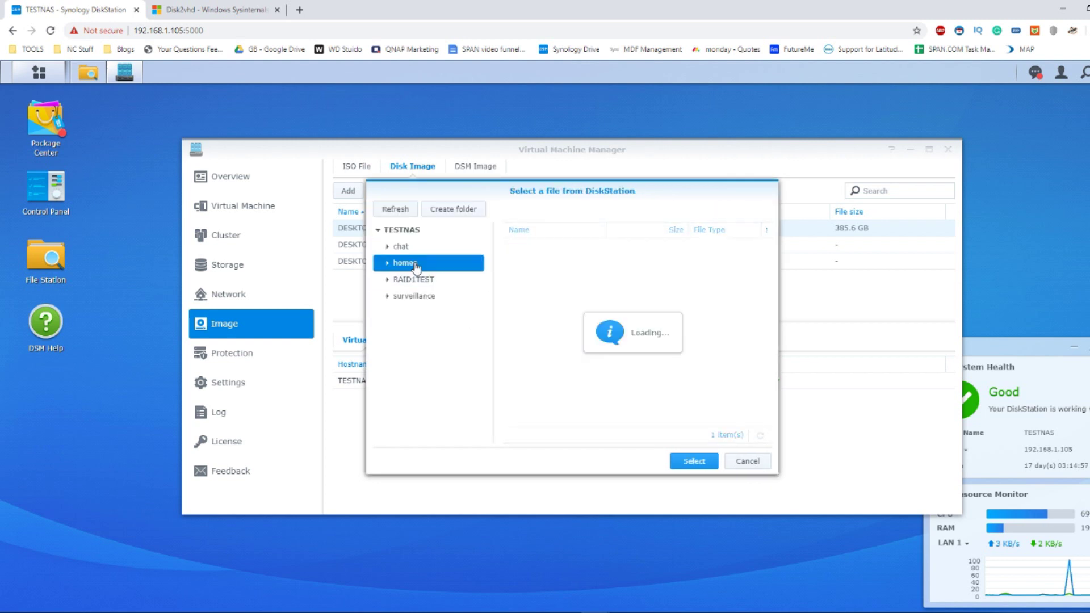
double_click(539, 246)
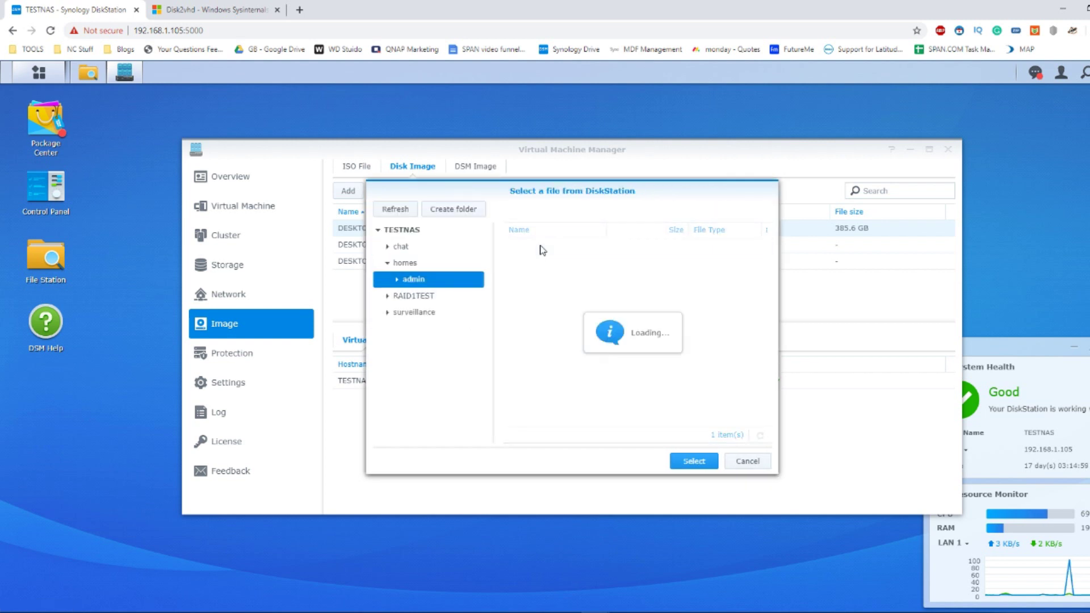
scroll(590, 315, down, 3)
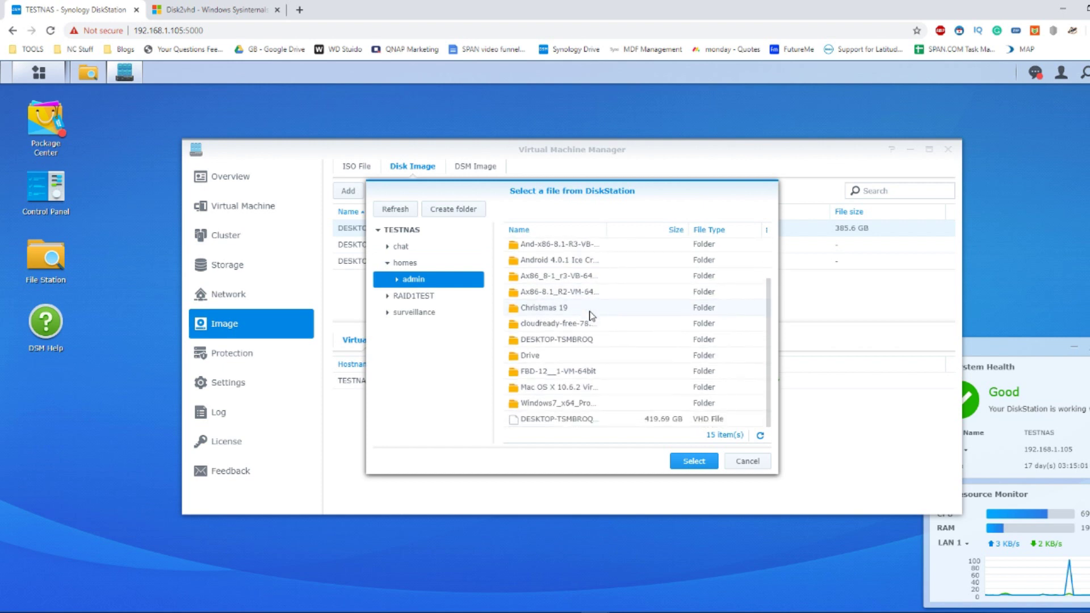
click(634, 421)
click(694, 461)
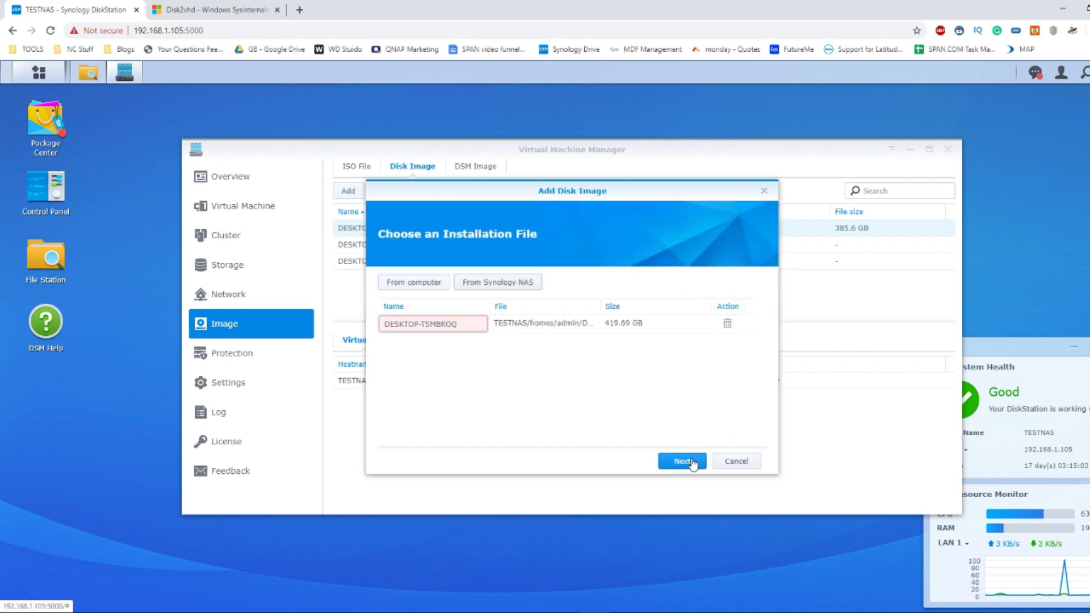
Rename the image to DESKTOP-TSMBROQ33 and continue to storage selection.
triple_click(448, 328)
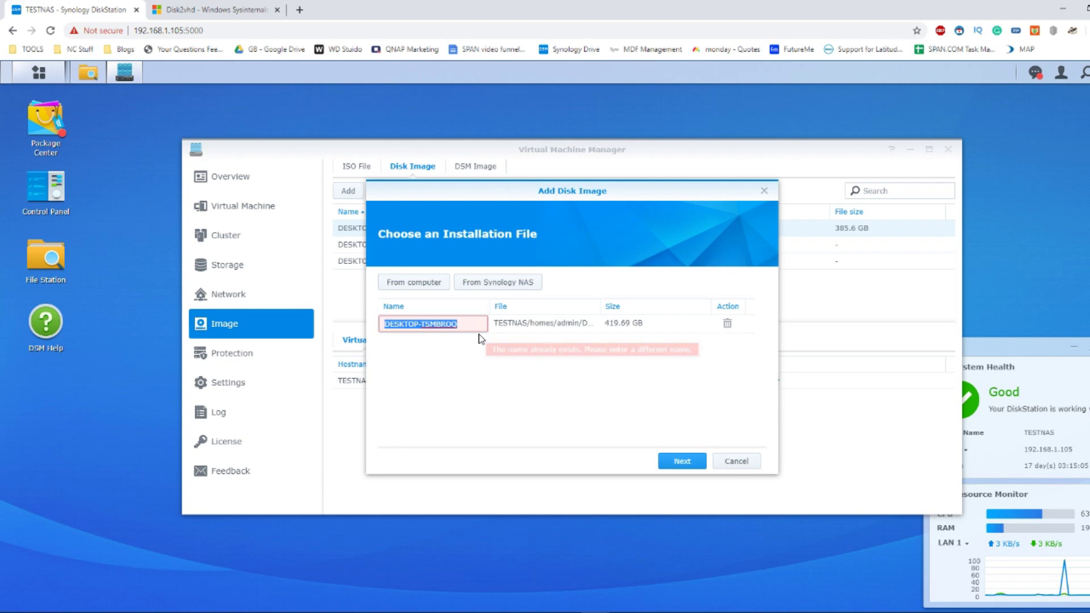
click(463, 322)
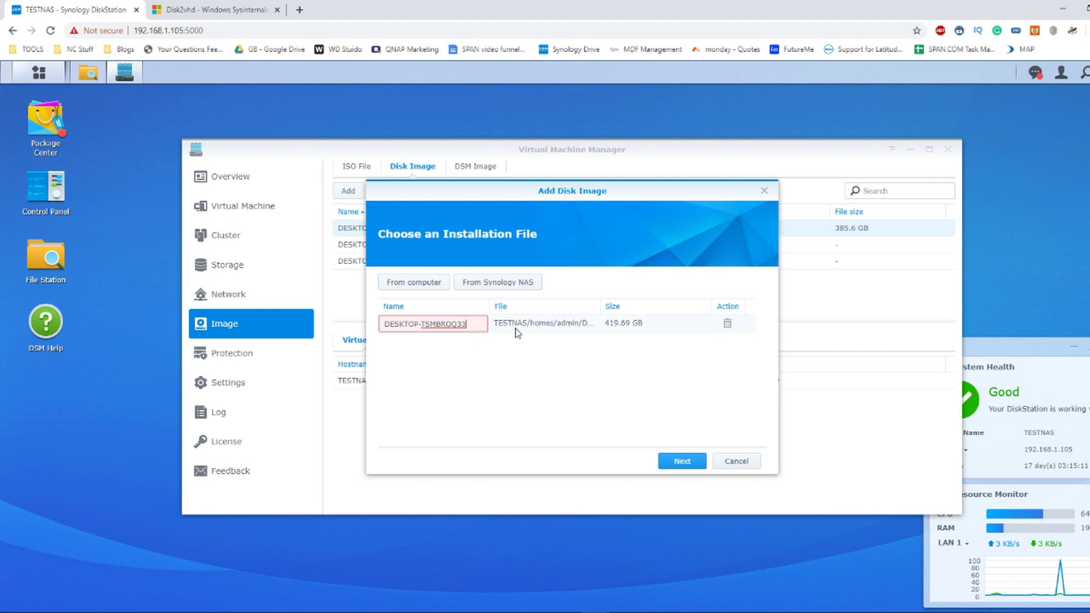
click(687, 462)
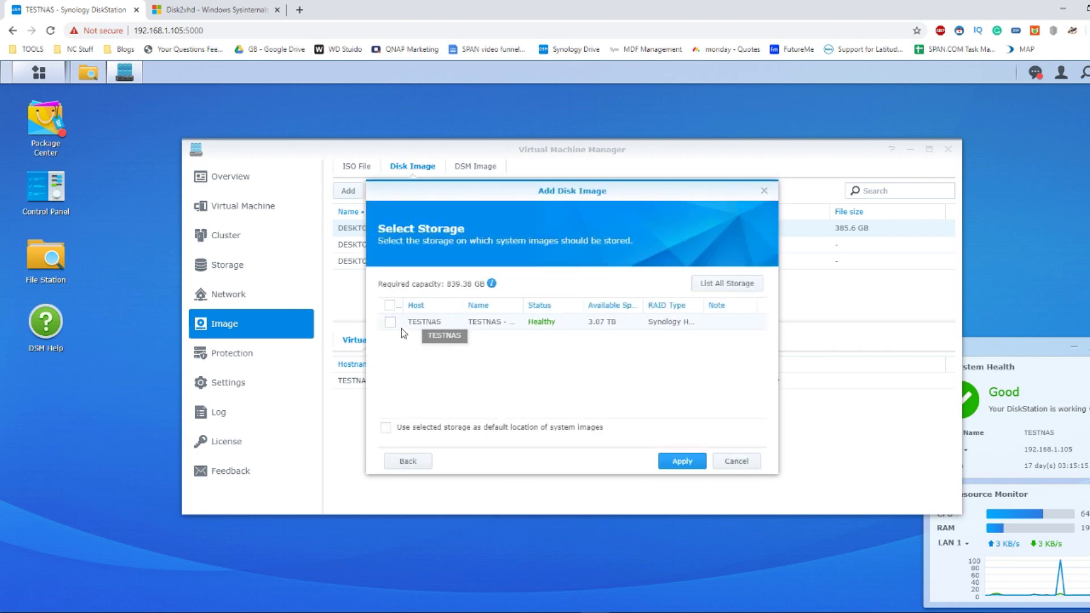
Store the disk image on TESTNAS - VM Storage 1 and apply.
click(391, 322)
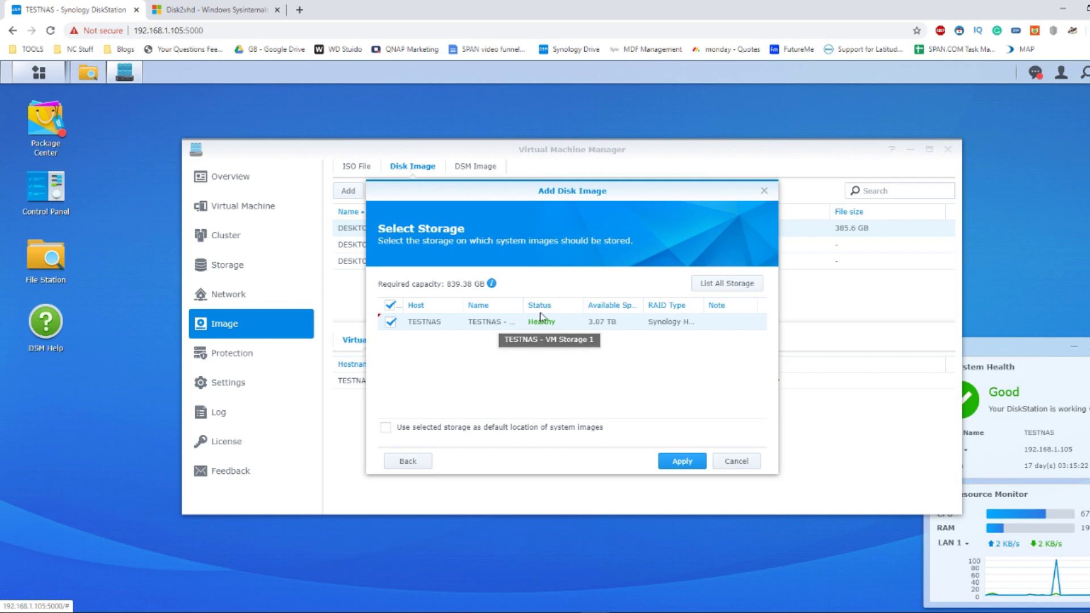
click(680, 460)
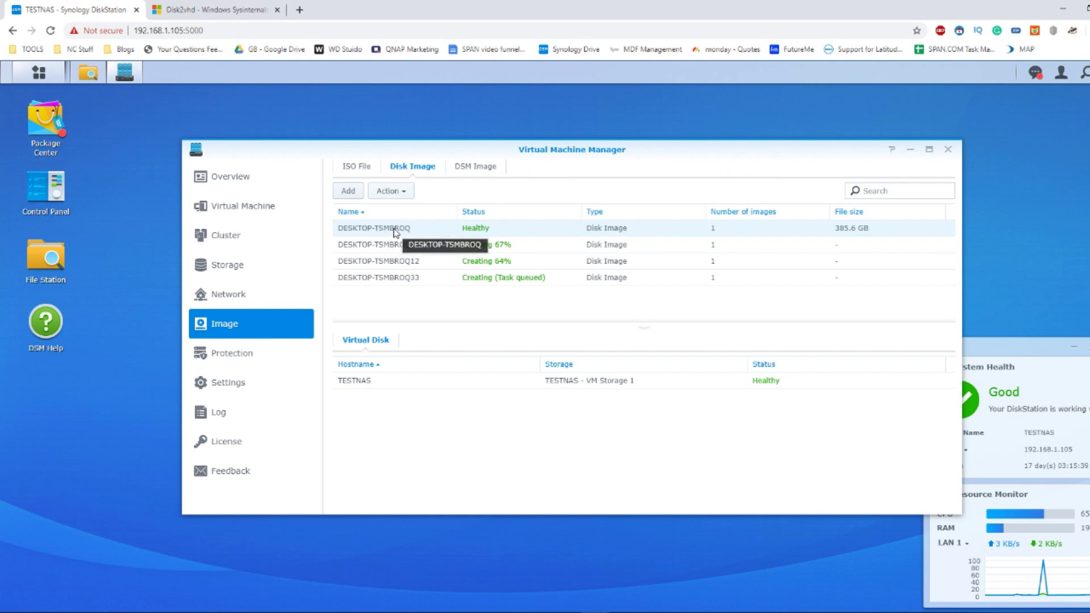
Delete the powered-off 'test' VM, confirming with the DSM password and the permanent-deletion acknowledgement.
click(247, 210)
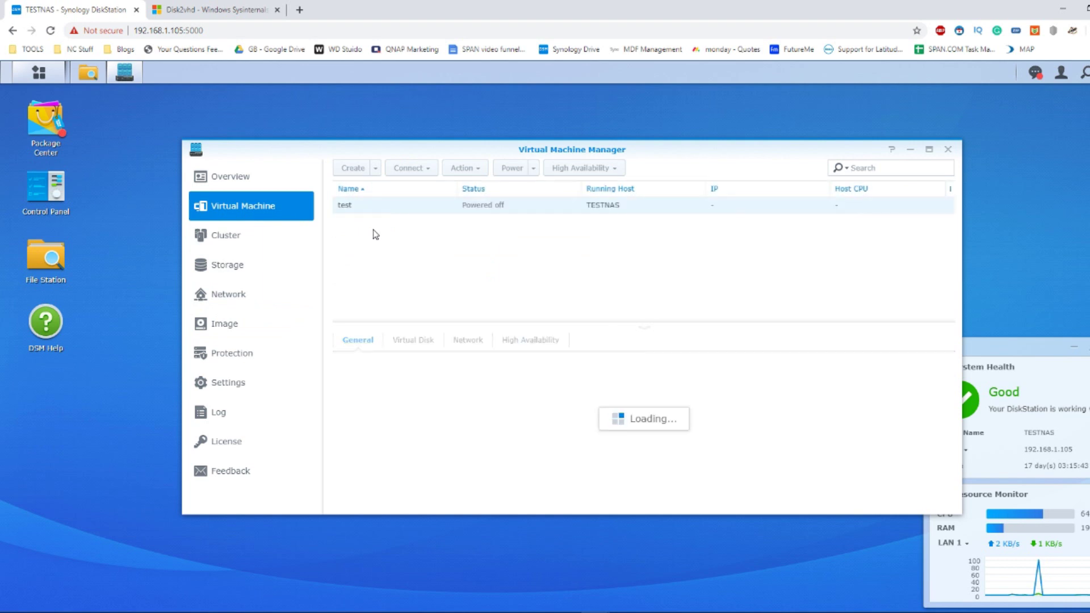
right_click(450, 207)
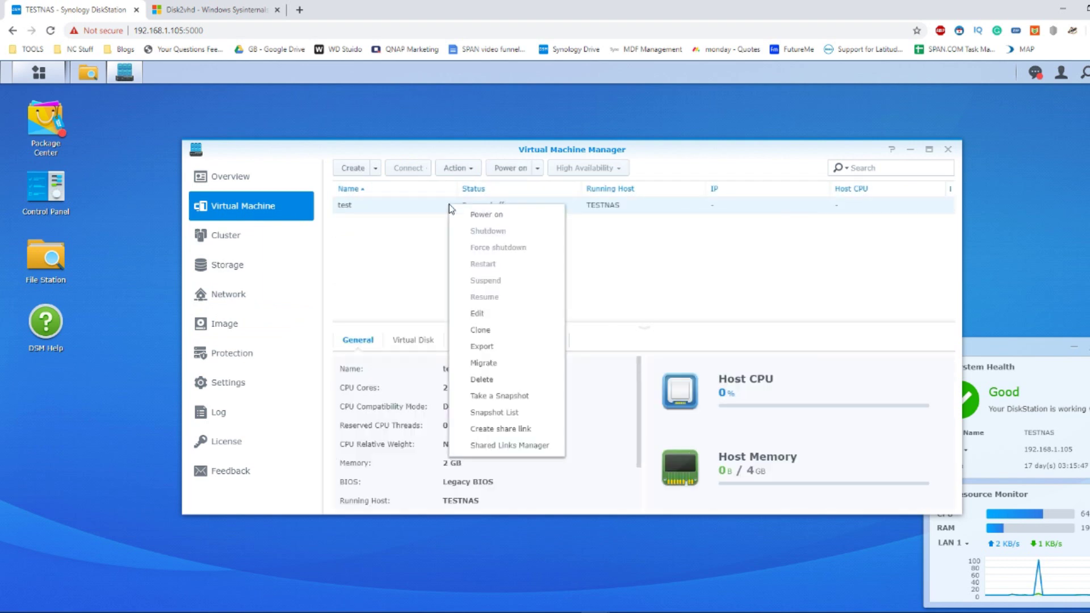
click(510, 380)
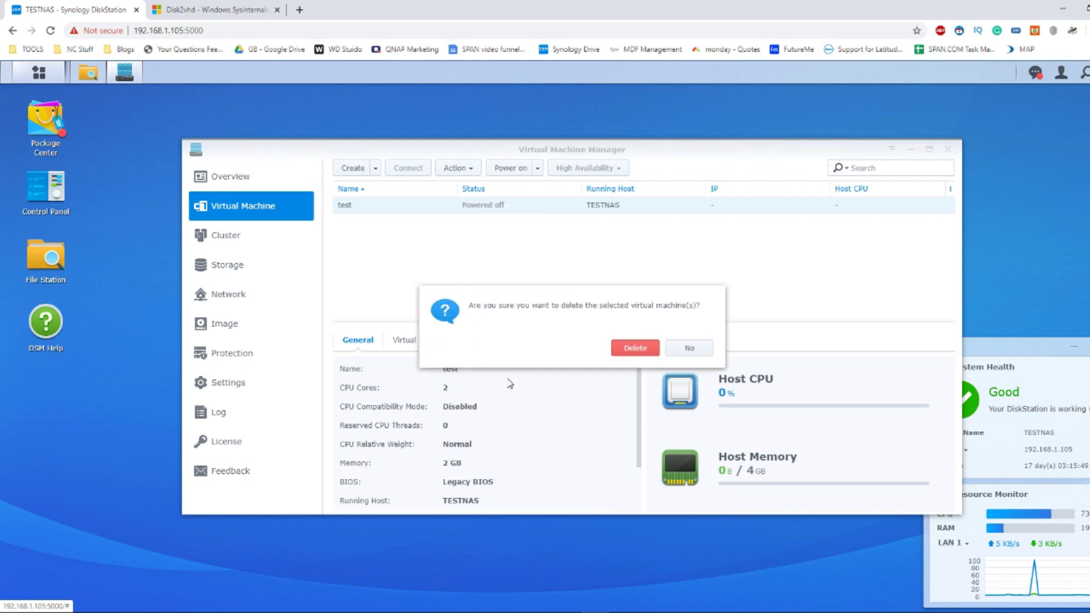
click(633, 348)
click(583, 318)
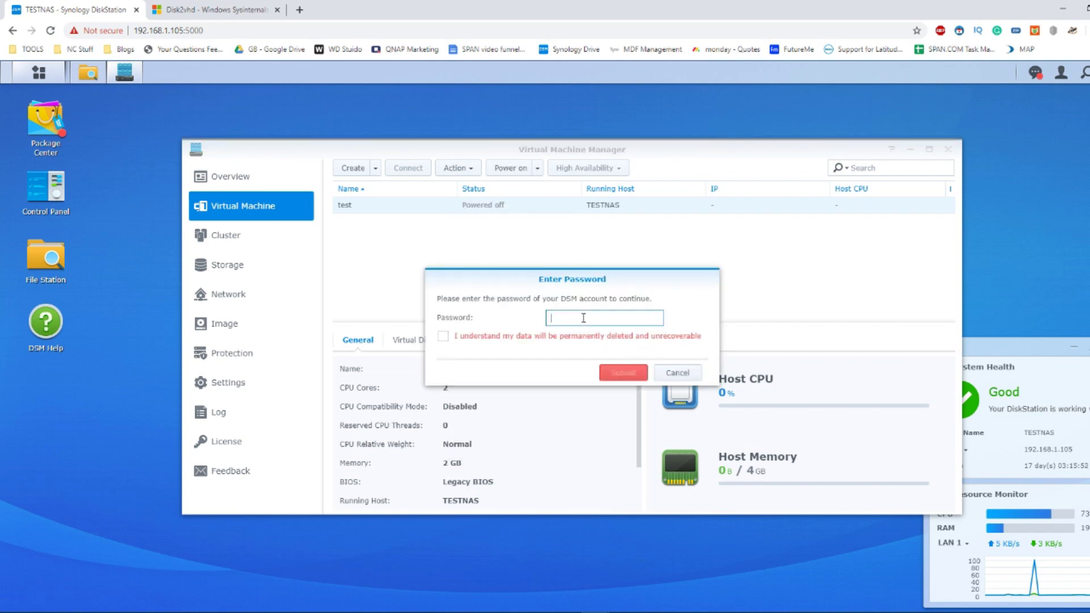
text(••••••)
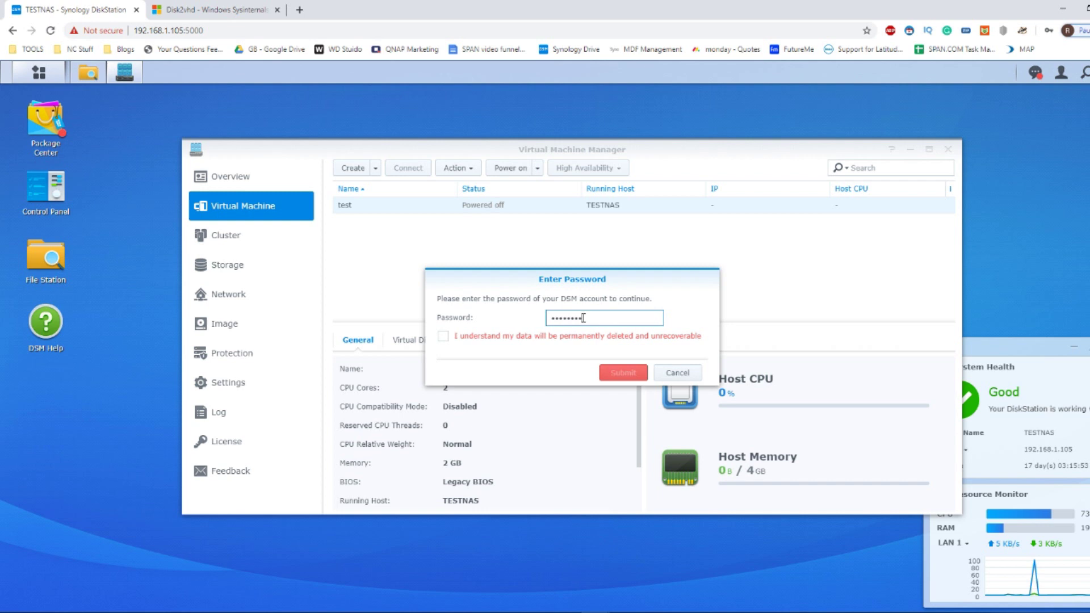
click(562, 338)
click(614, 374)
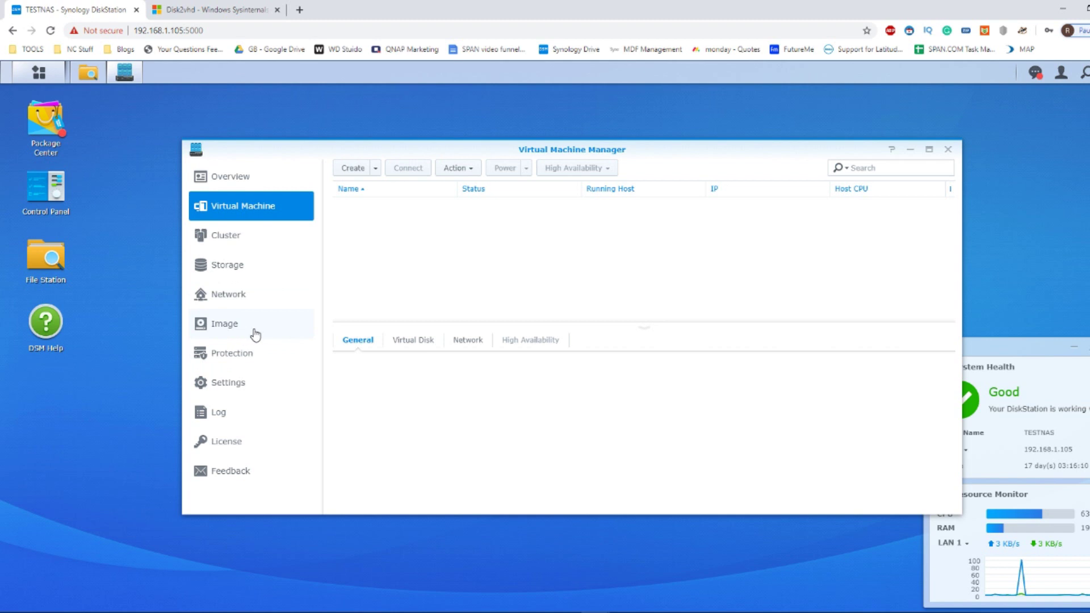
Start an import from disk images onto TESTNAS - VM Storage 1.
click(375, 168)
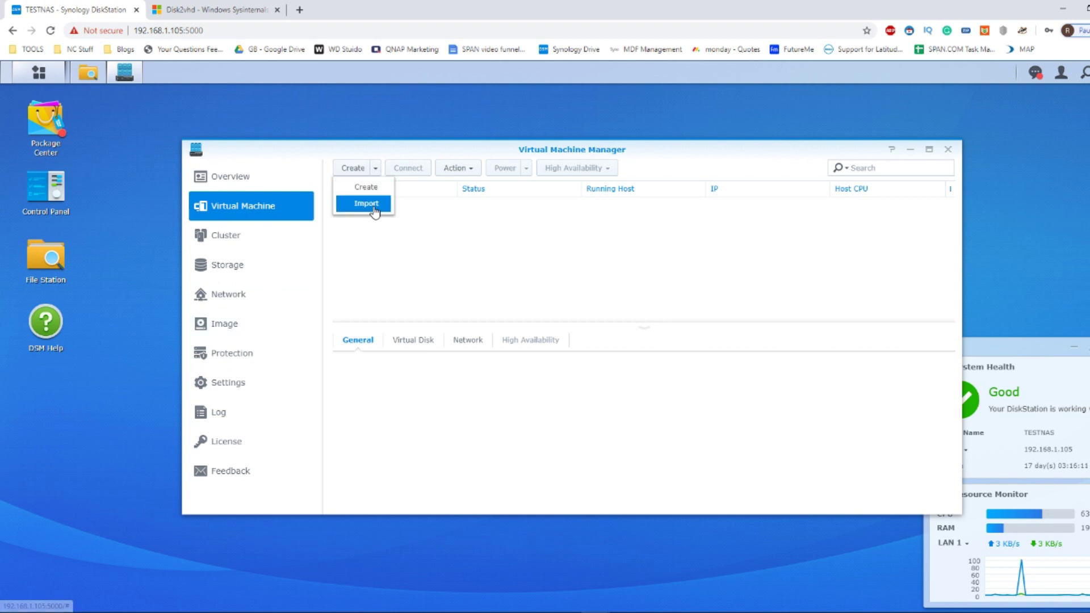
click(368, 204)
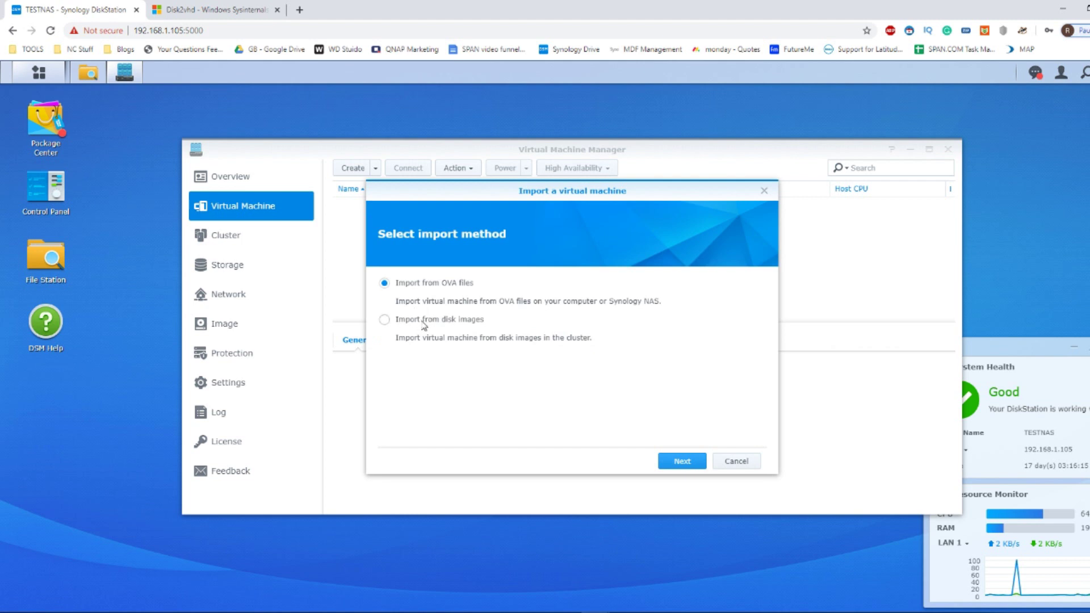
click(388, 319)
click(687, 463)
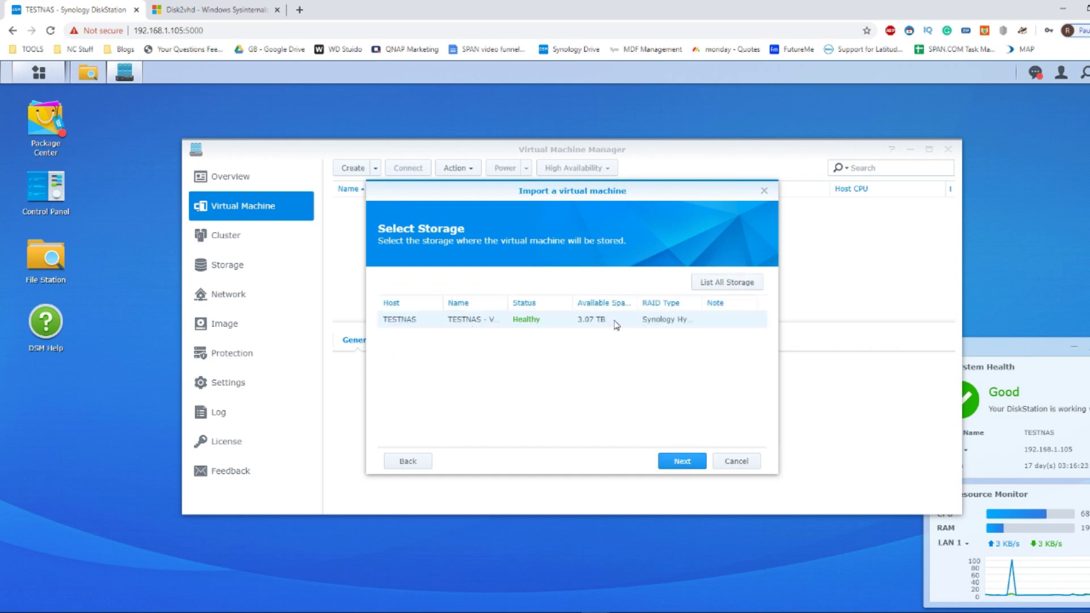
click(680, 462)
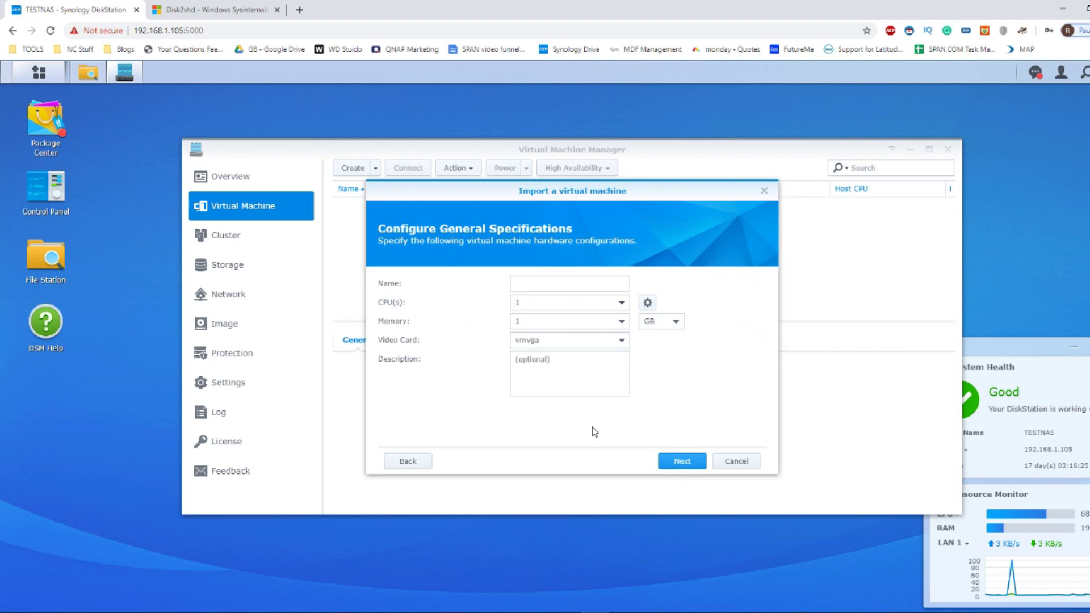
Give the imported VM 2 CPUs, 2 GB memory and the name VMTEST.
click(551, 302)
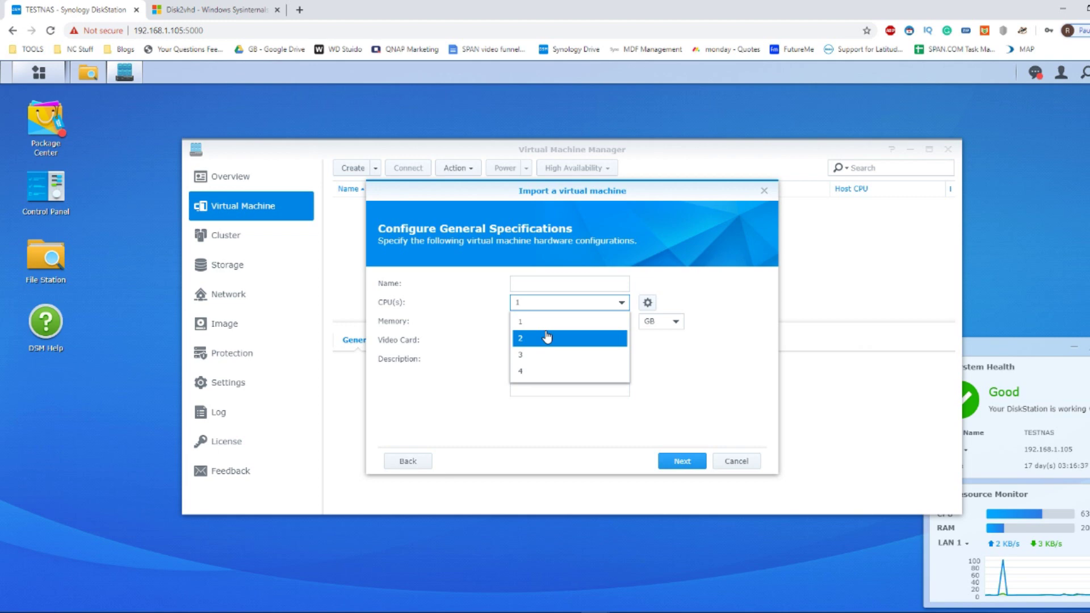
click(547, 337)
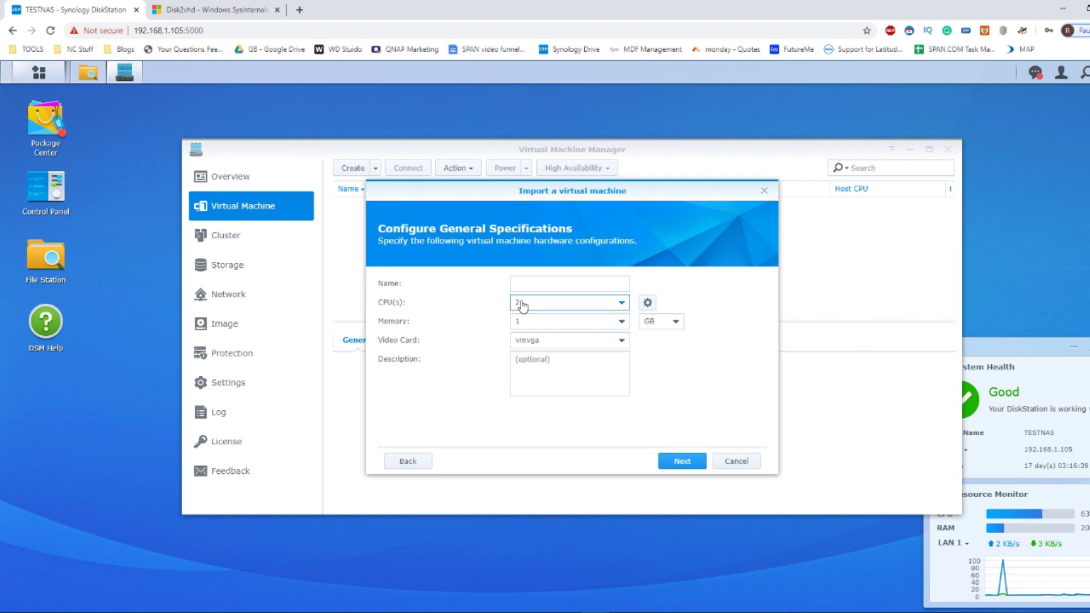
click(540, 320)
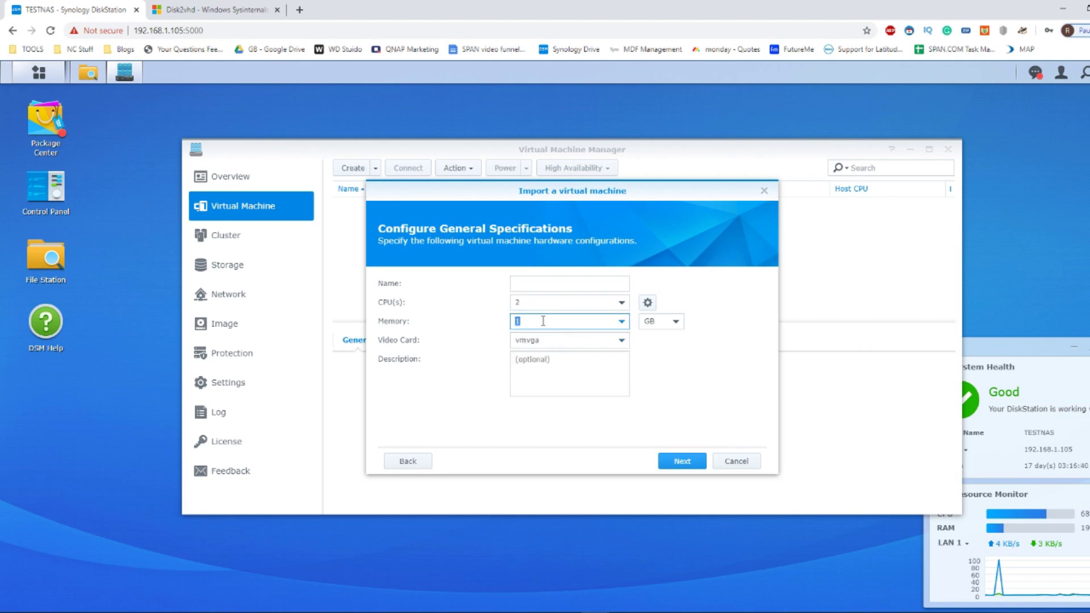
click(621, 321)
click(545, 359)
click(534, 284)
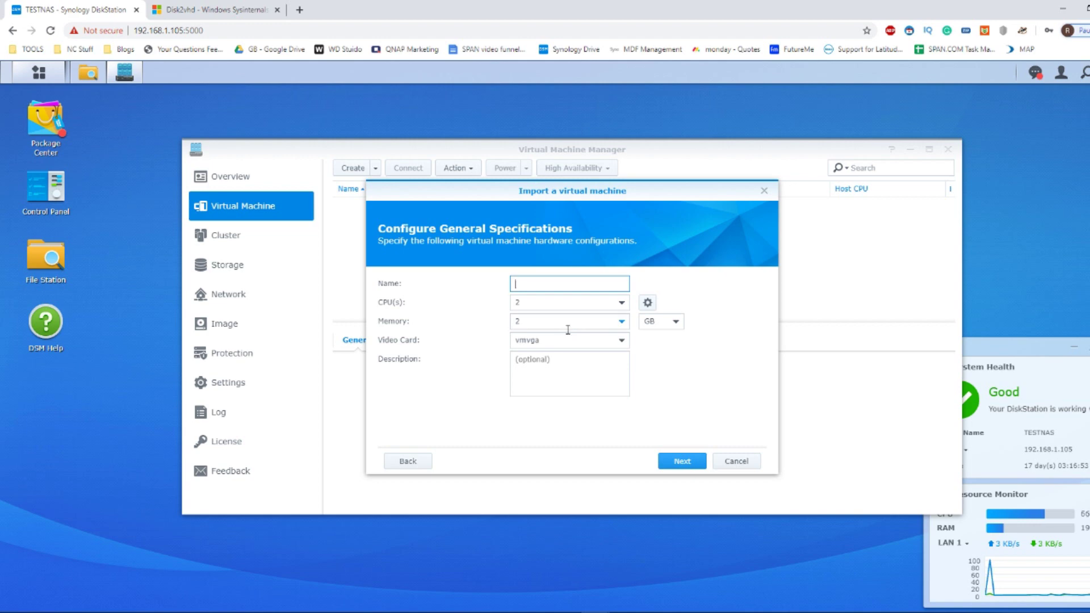
text(VMTEST)
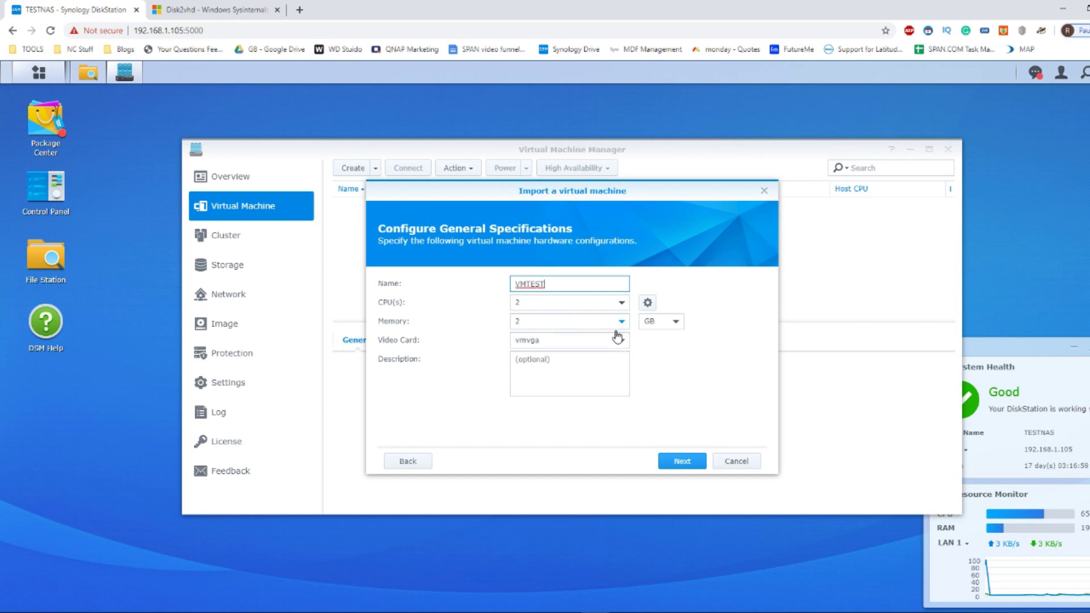
click(687, 461)
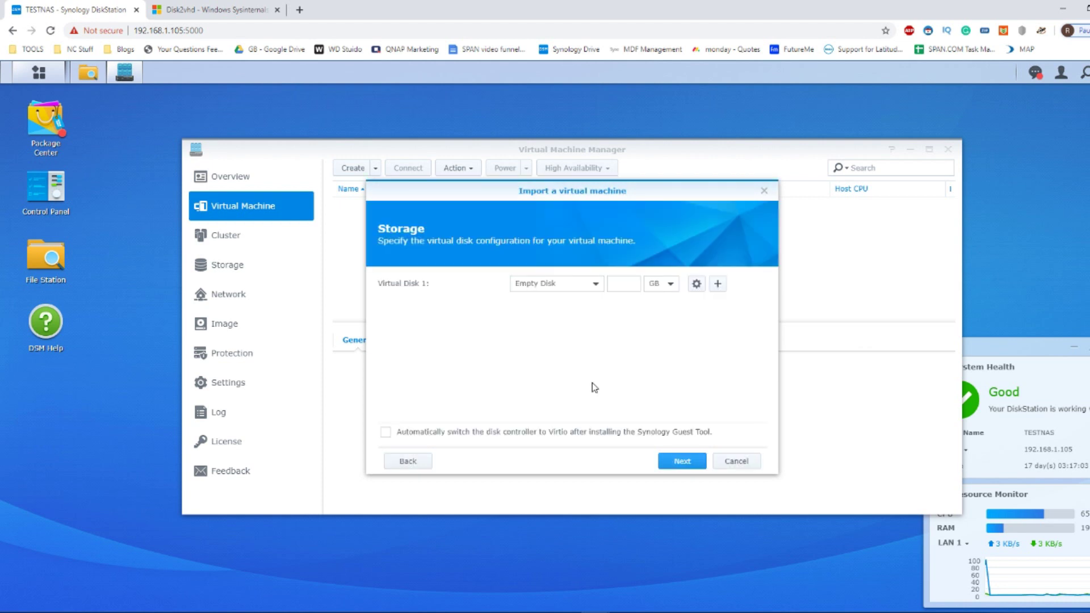
Use the DESKTOP-TSMBROQ image as Virtual Disk 1, keeping its 477 GB size.
click(548, 294)
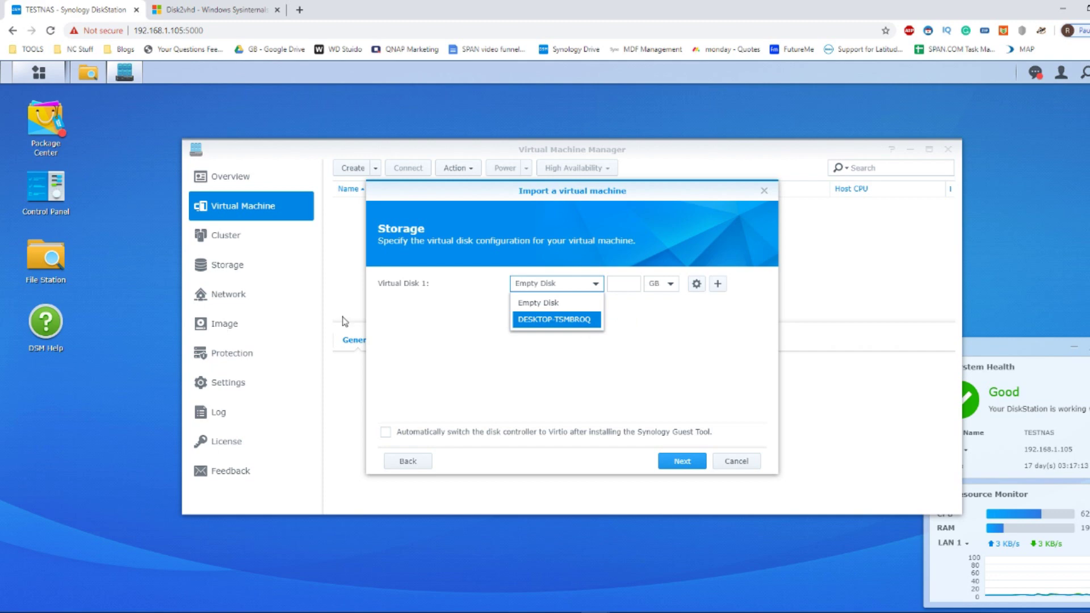
click(574, 321)
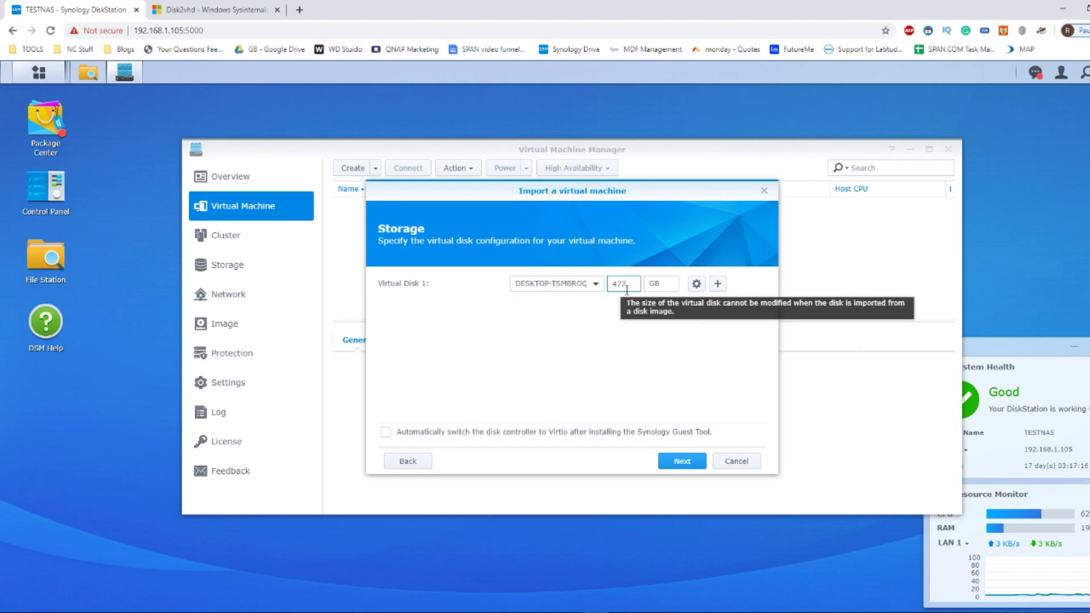
drag(626, 284, 613, 280)
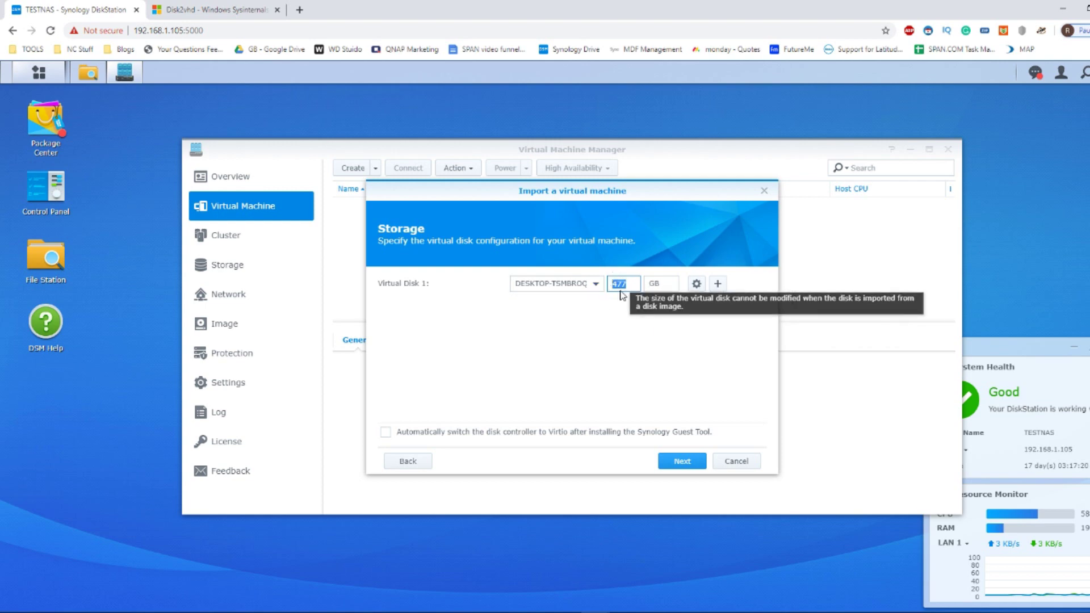
click(689, 460)
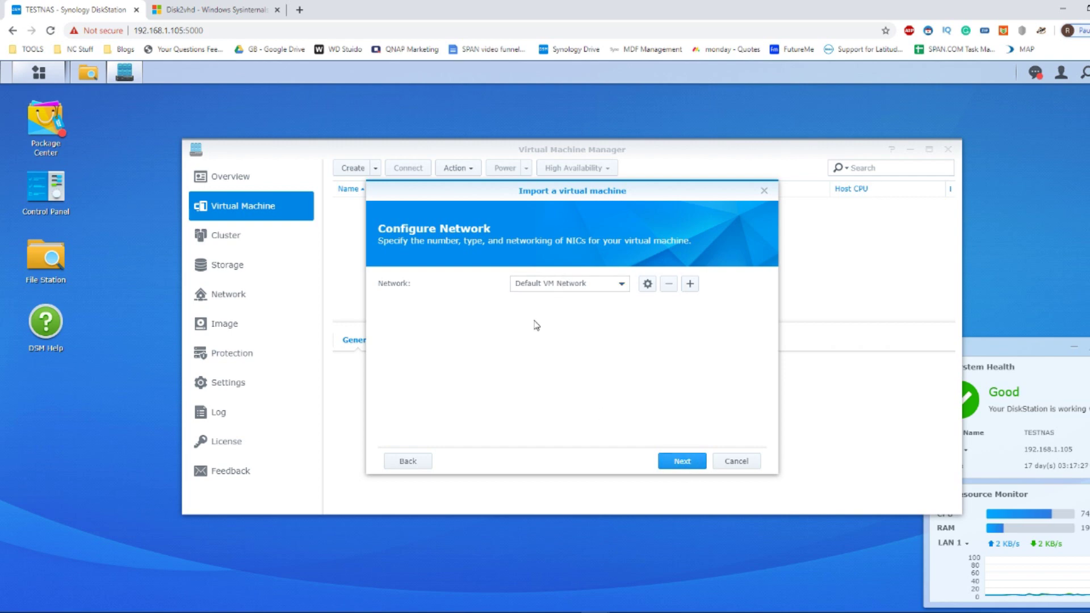
Keep Default VM Network and move on to Other Settings.
click(683, 461)
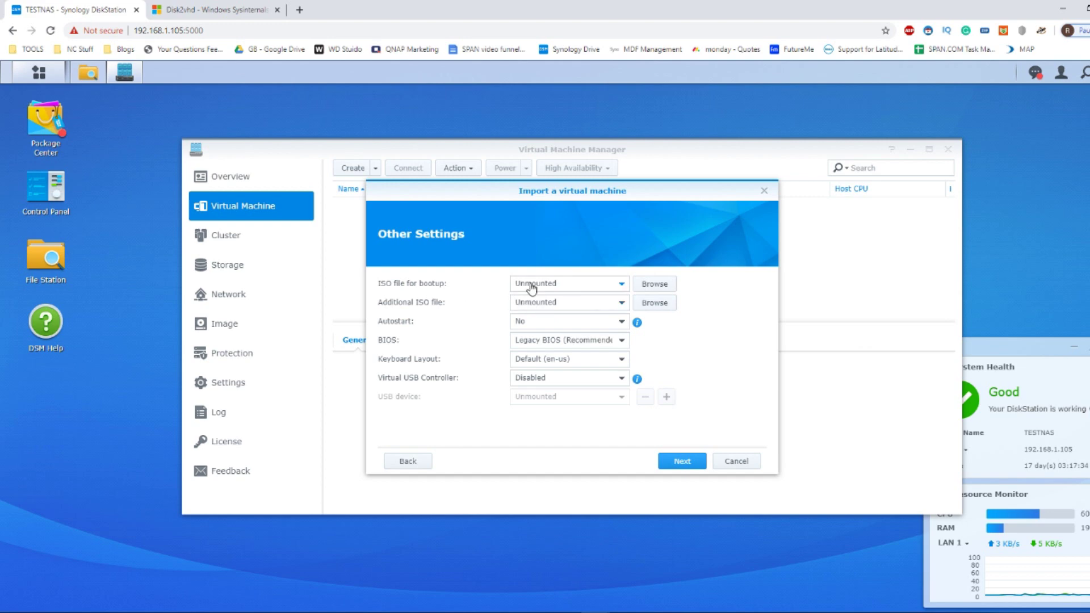
Use the Synology VMM Guest Tool ISO as both the boot ISO and the additional ISO.
click(623, 286)
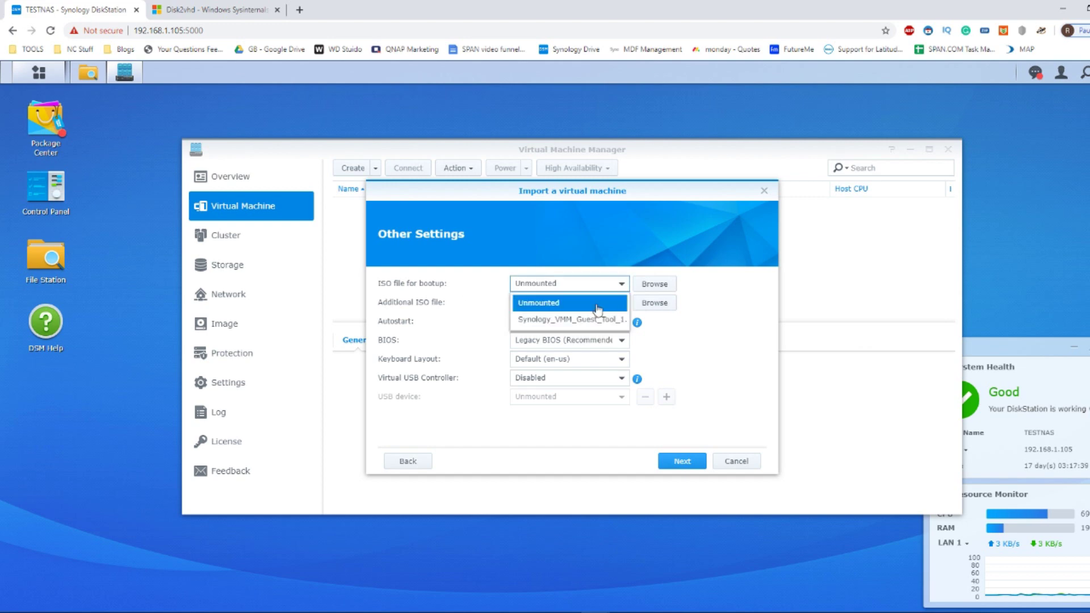
click(605, 313)
click(605, 307)
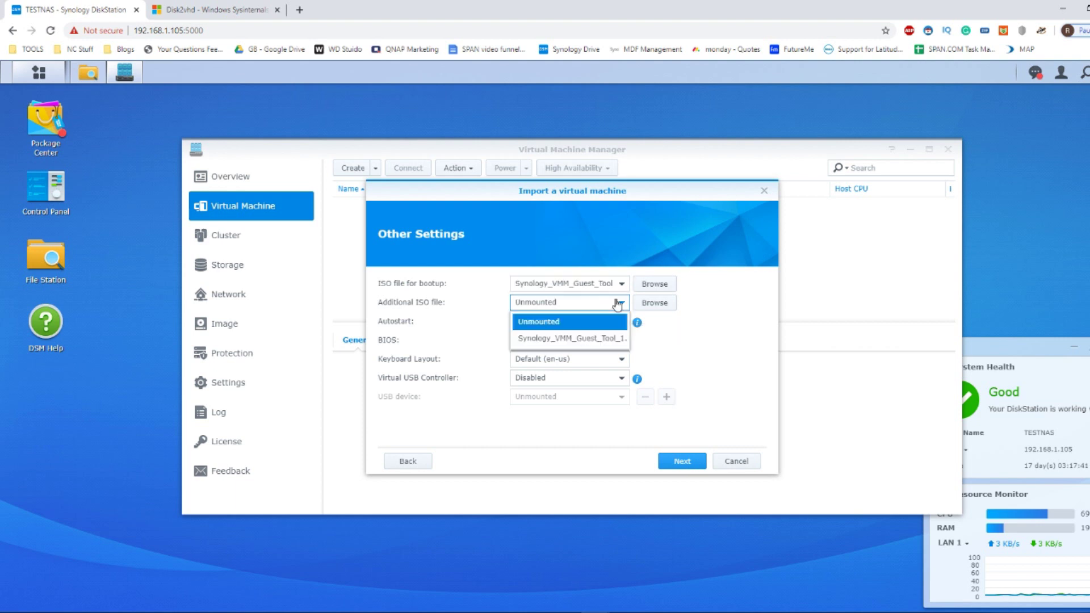
click(598, 339)
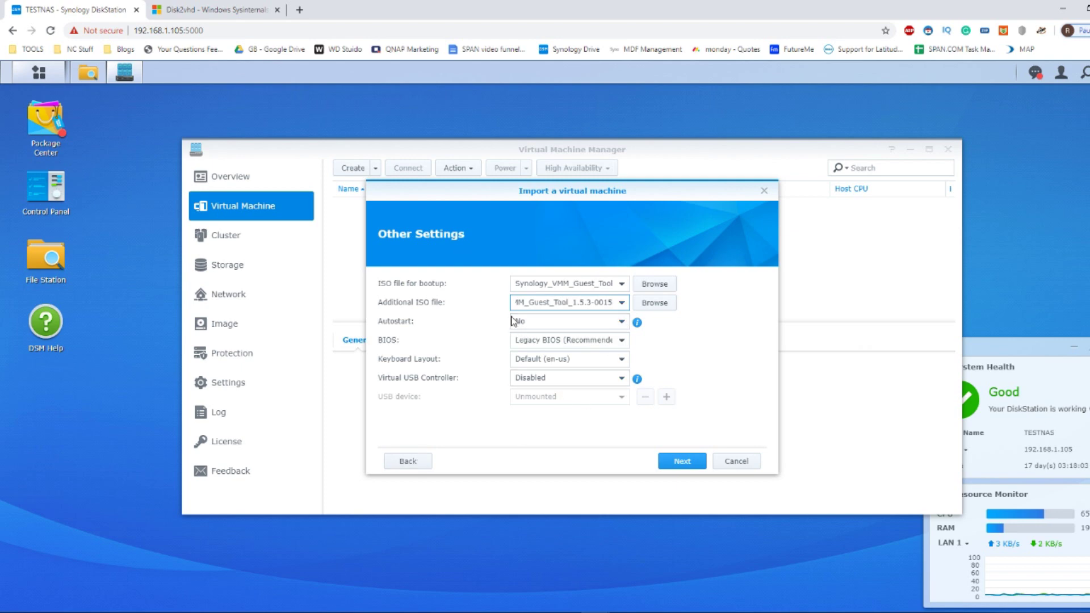
click(574, 284)
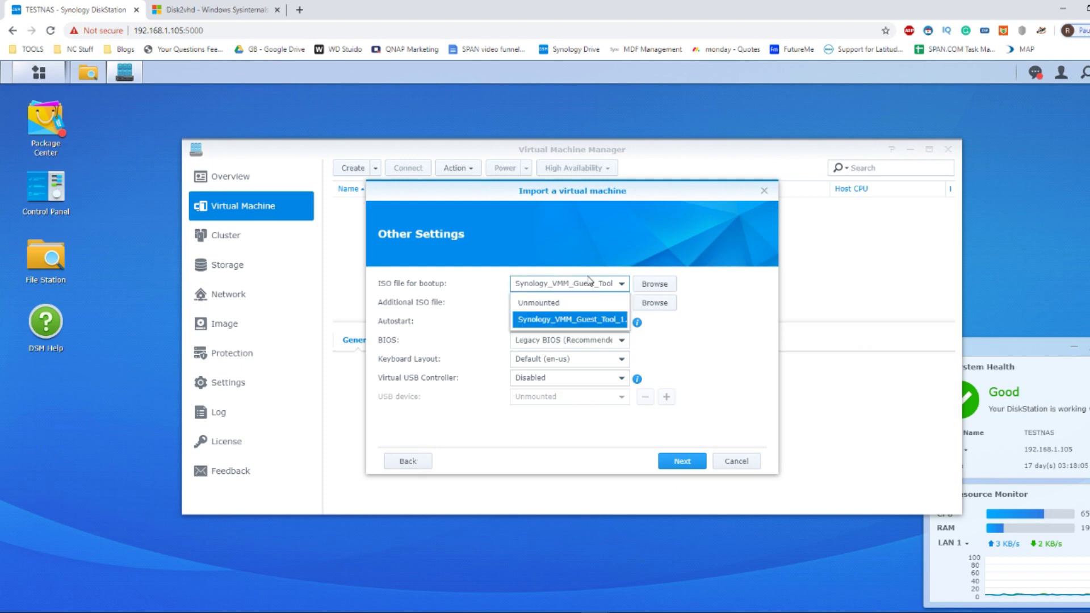
click(572, 285)
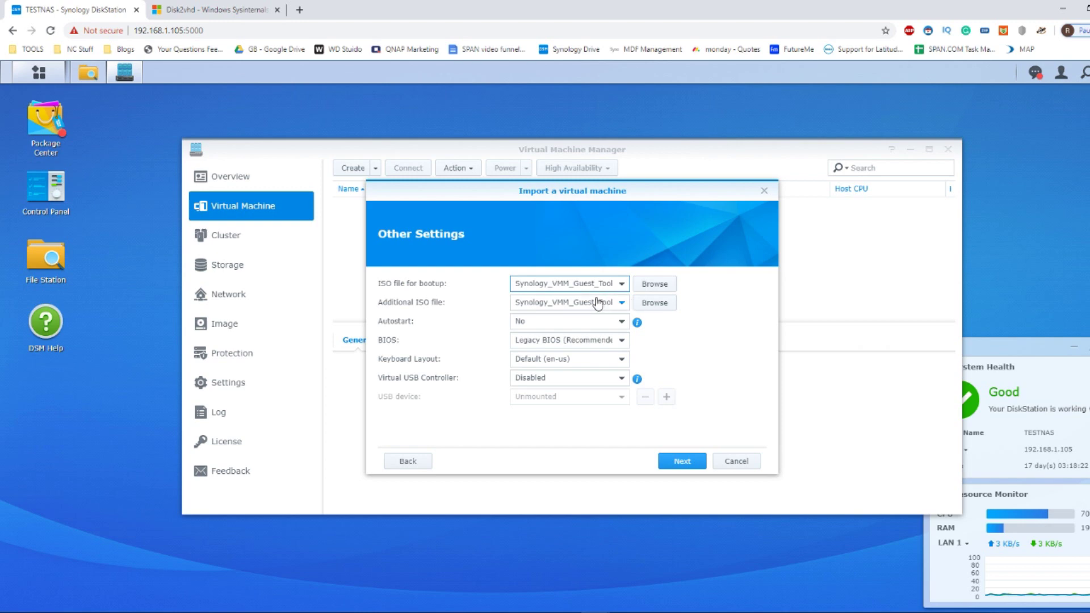
Keep Legacy BIOS firmware and leave the virtual USB controller disabled.
click(563, 342)
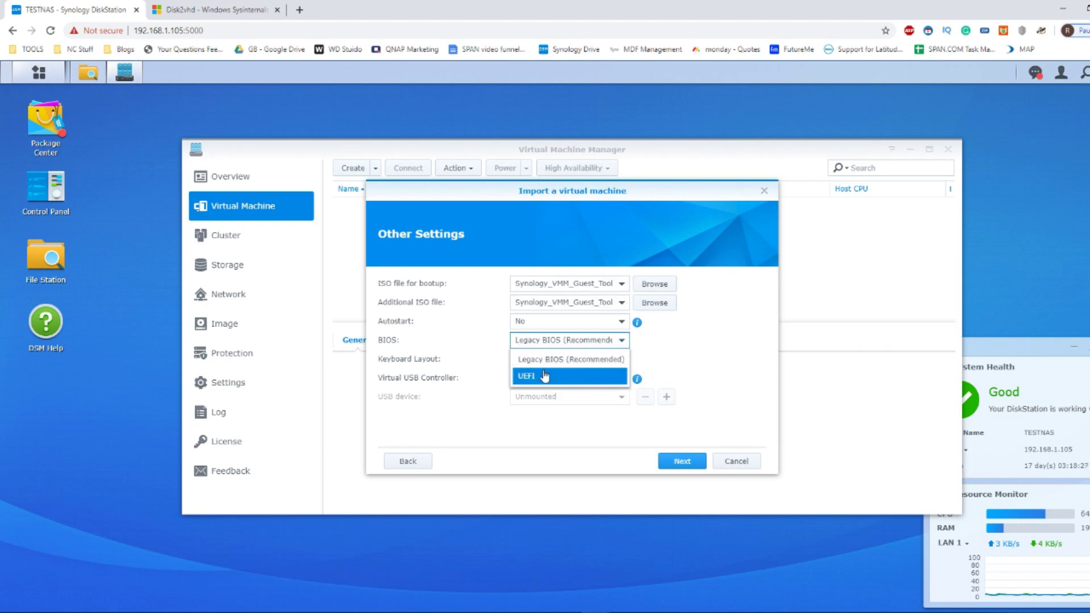
click(659, 356)
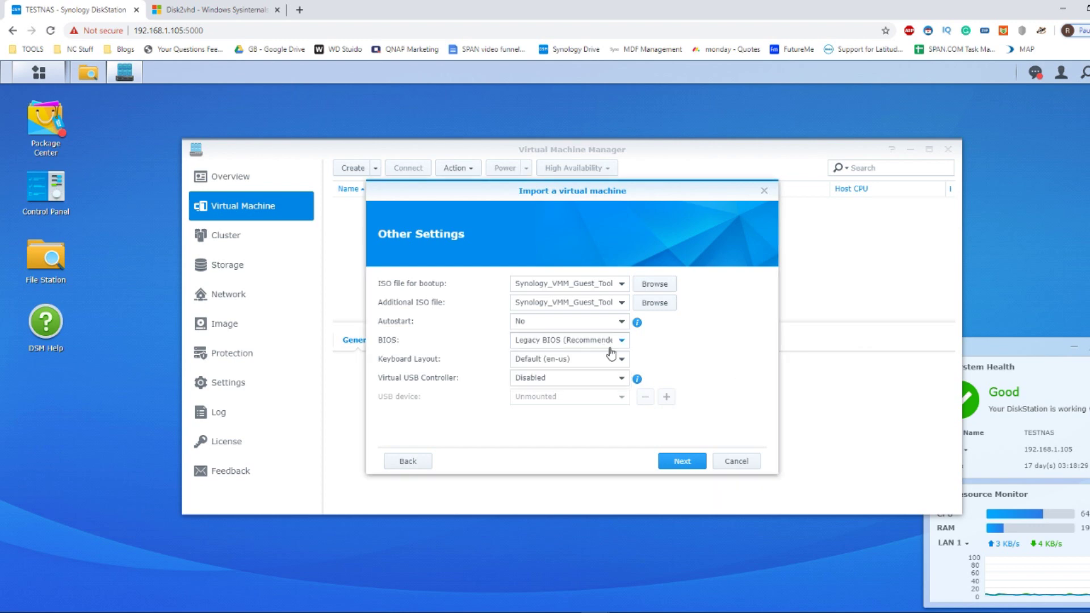
click(518, 379)
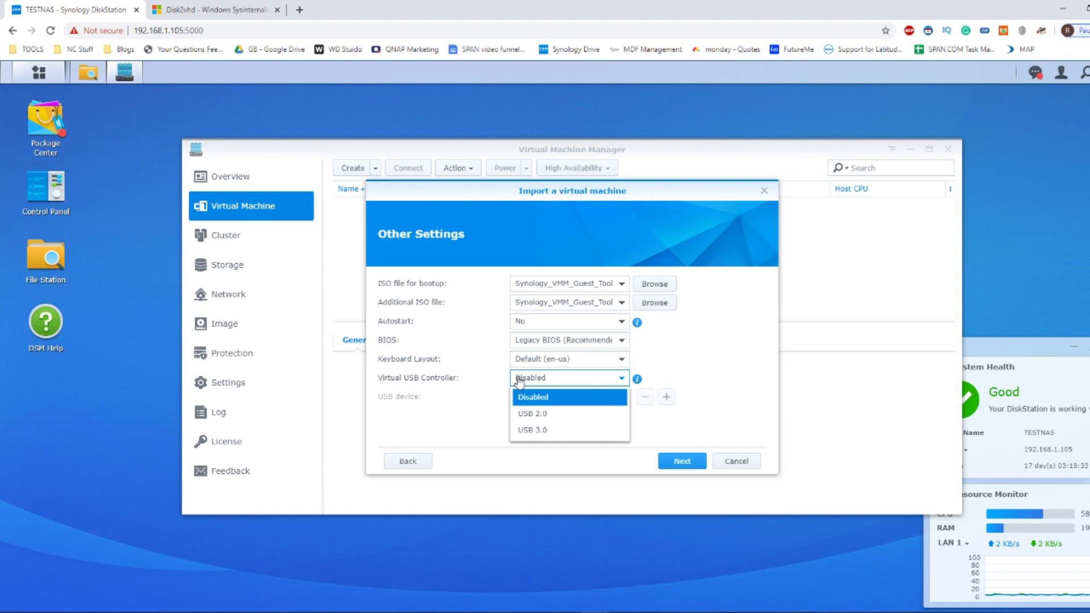
click(706, 379)
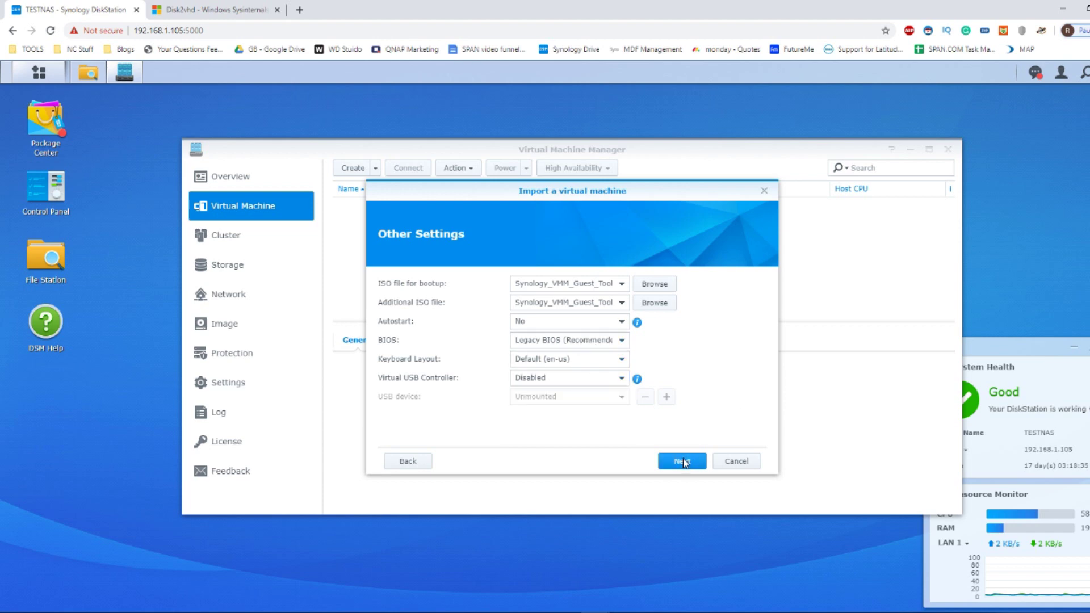
click(684, 462)
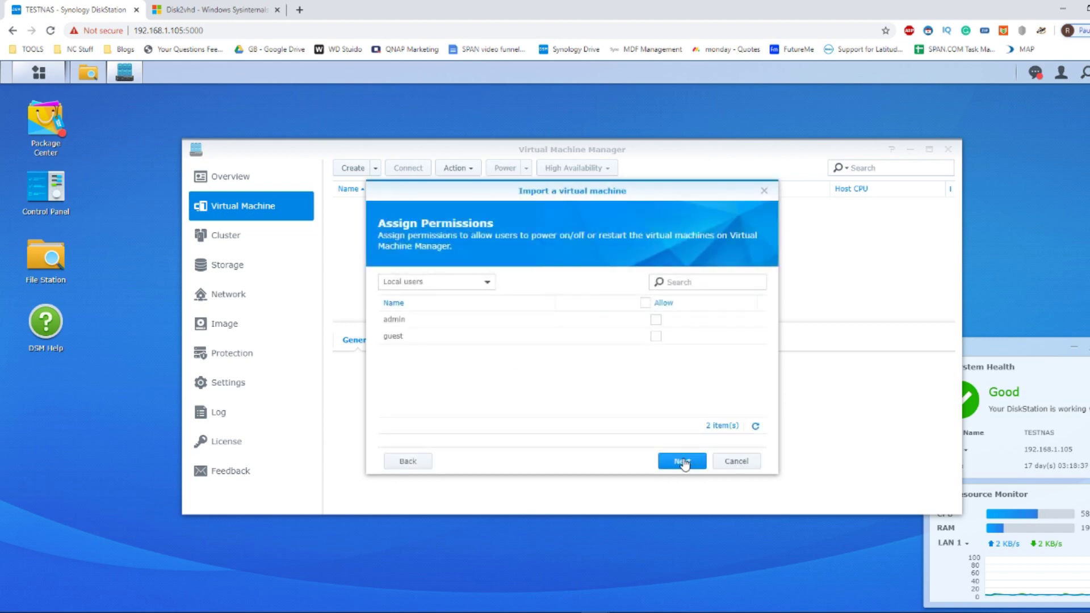
Allow admin and guest to power the VM, then go to the import summary.
click(646, 303)
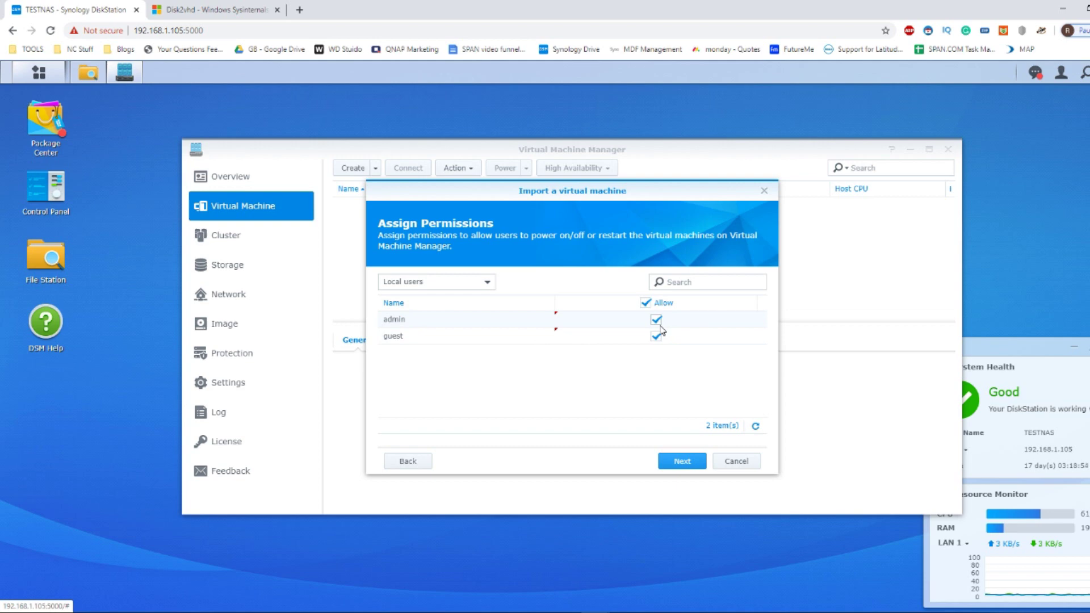
click(675, 463)
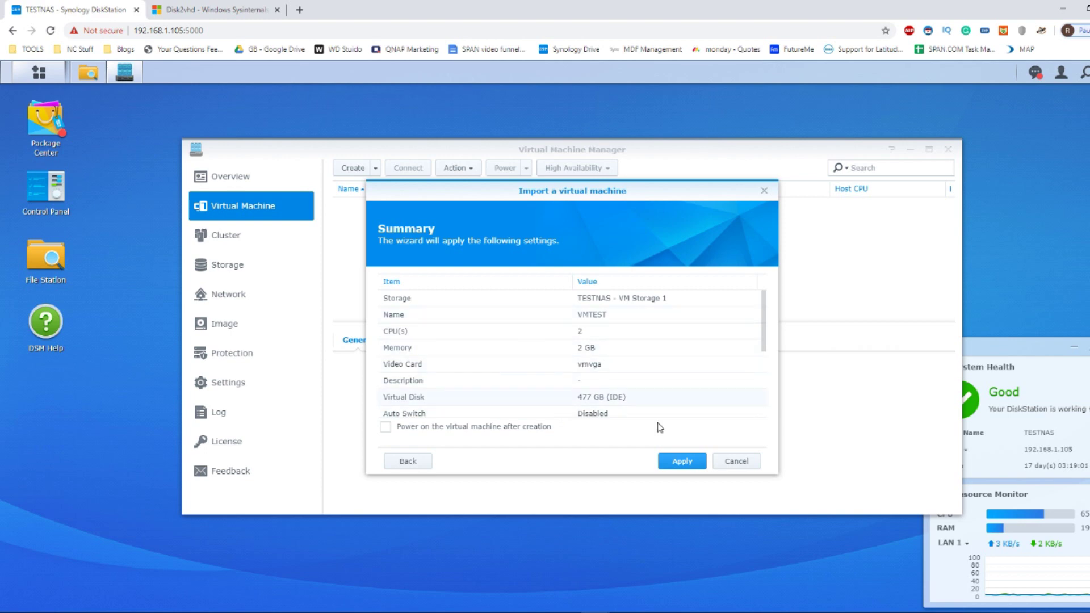
Apply the summary settings to import VMTEST with 2 CPUs and 2 GB memory.
click(691, 465)
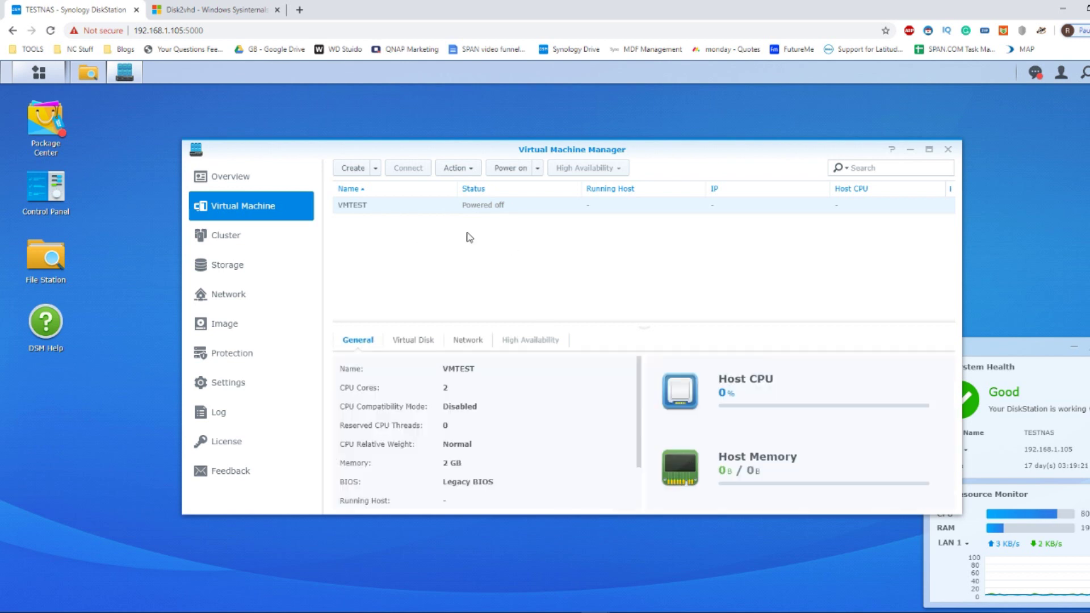
Power on VMTEST and check its console, which reports no bootable device.
click(515, 169)
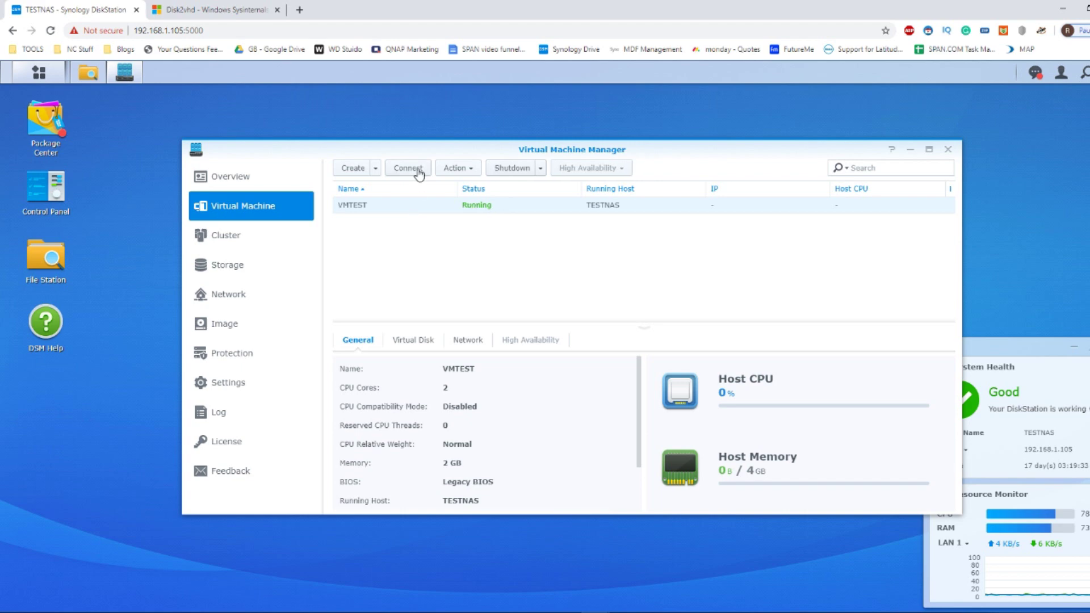
click(418, 172)
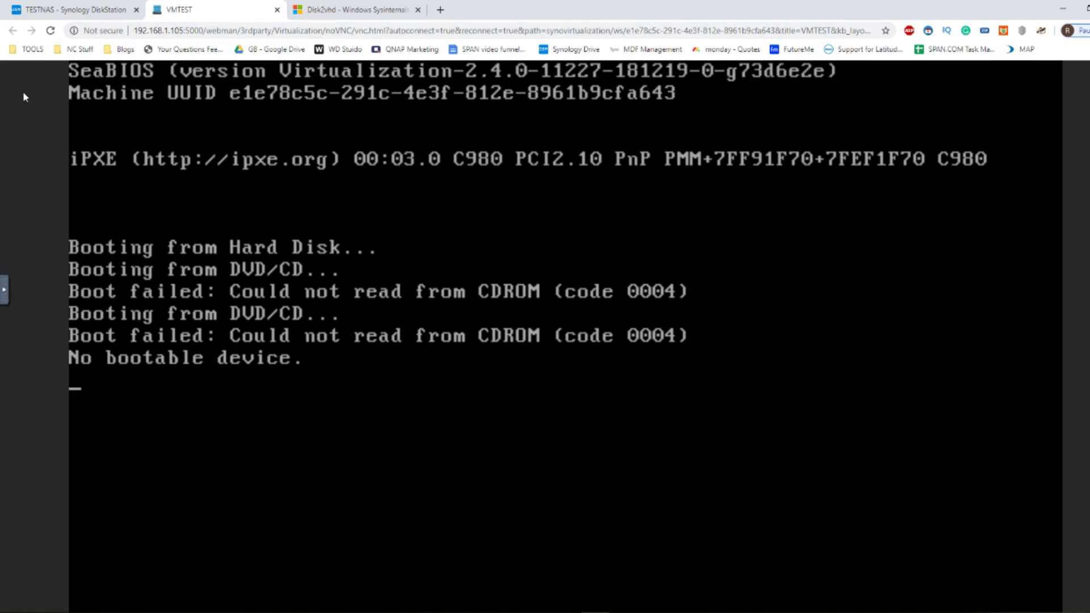
click(277, 11)
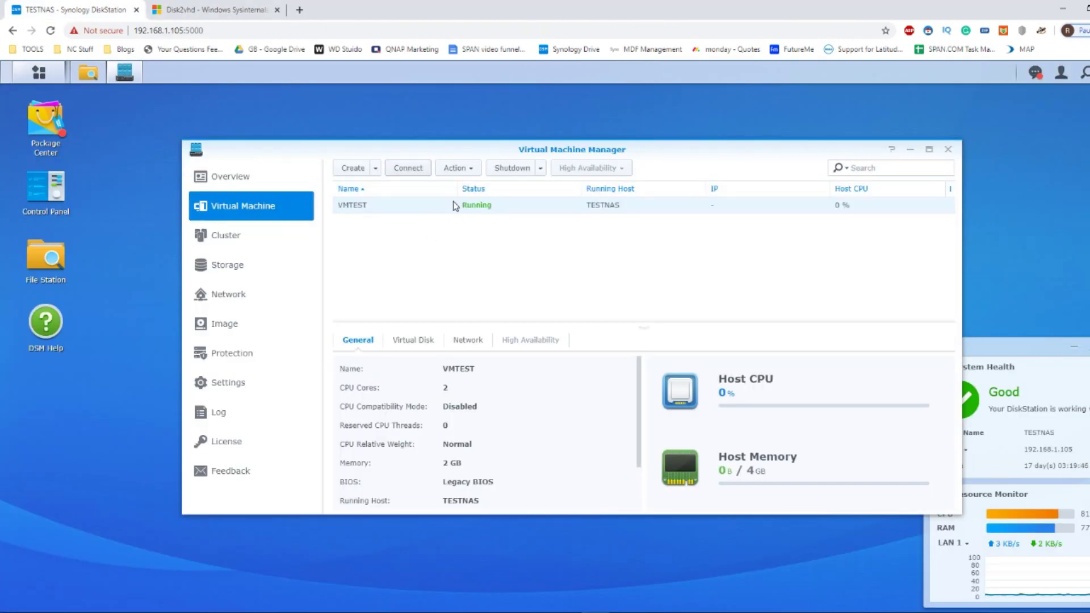
click(541, 169)
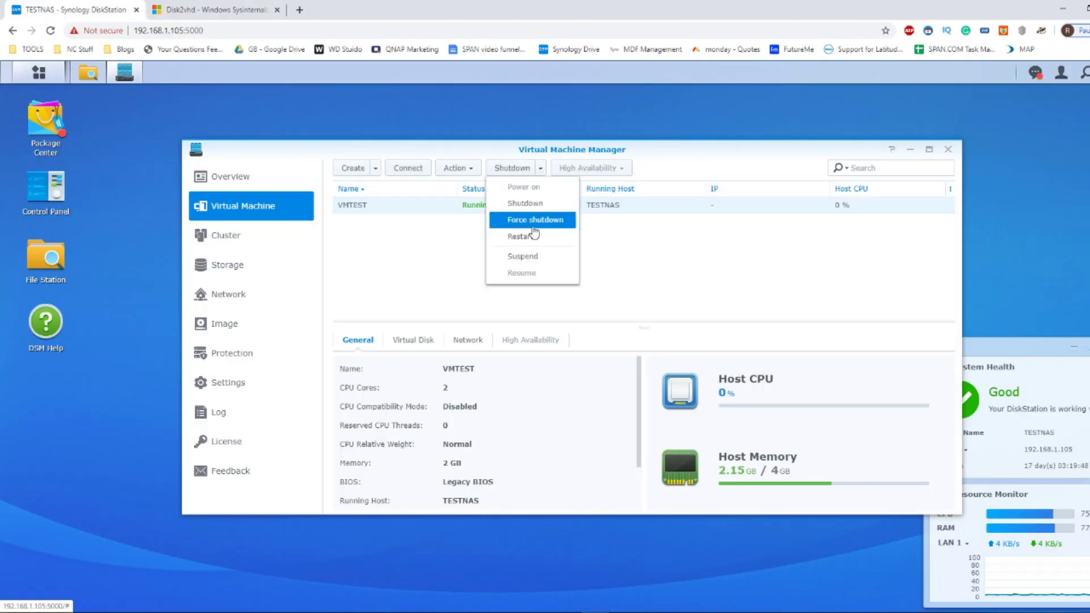
Force VMTEST off, review its virtual disk and network details, and power it on again.
click(554, 219)
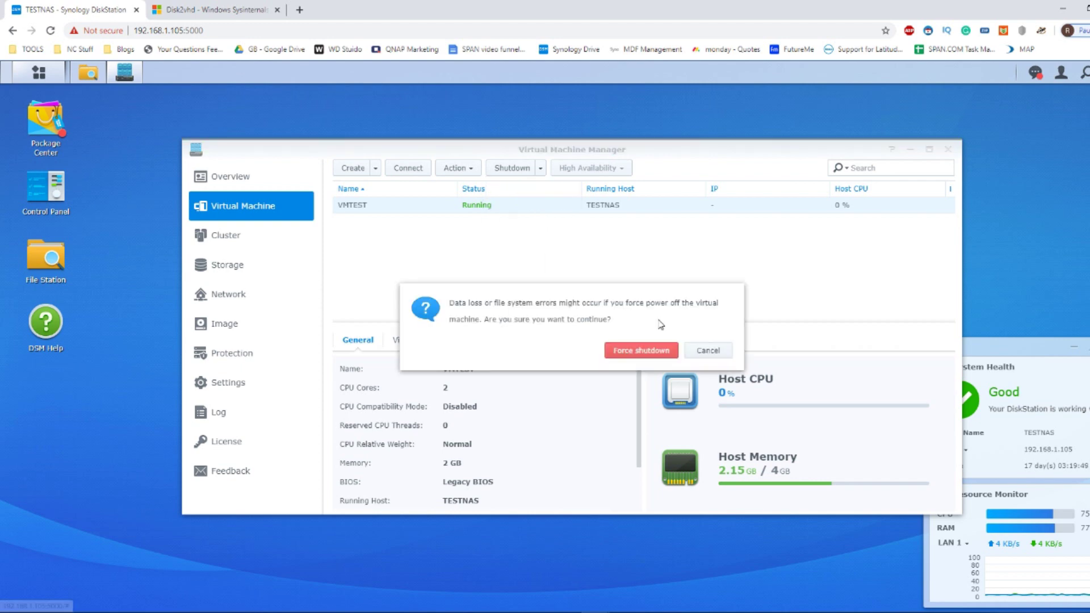
click(640, 349)
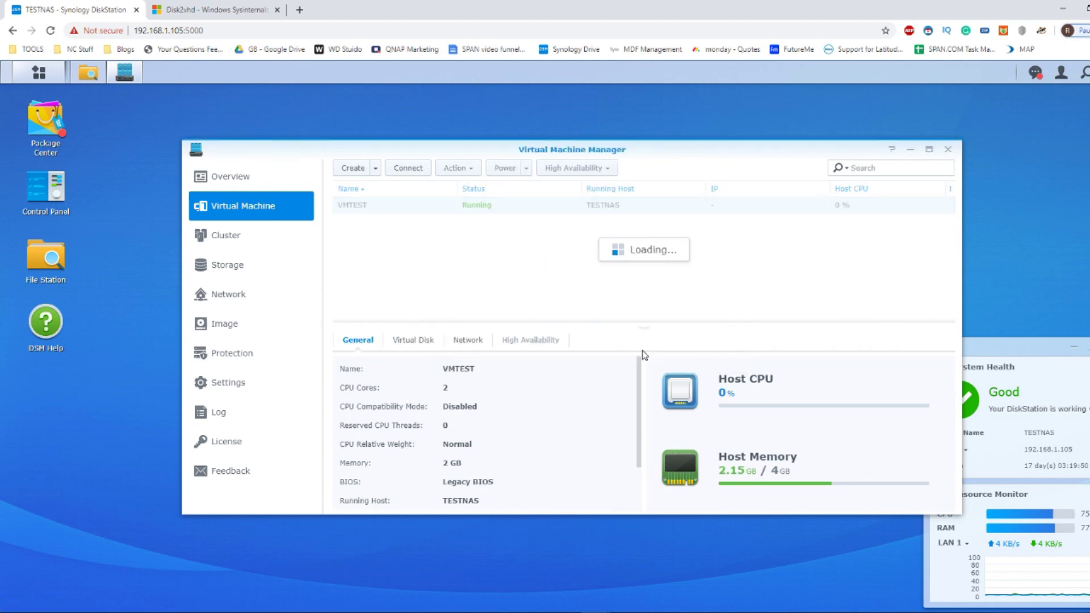
click(425, 344)
click(467, 341)
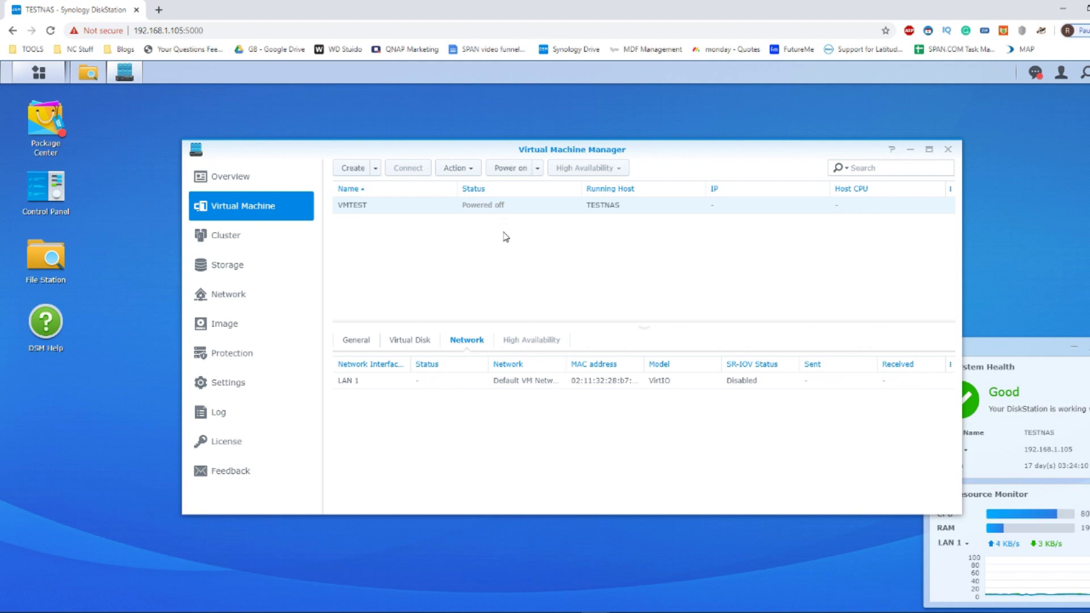
click(511, 168)
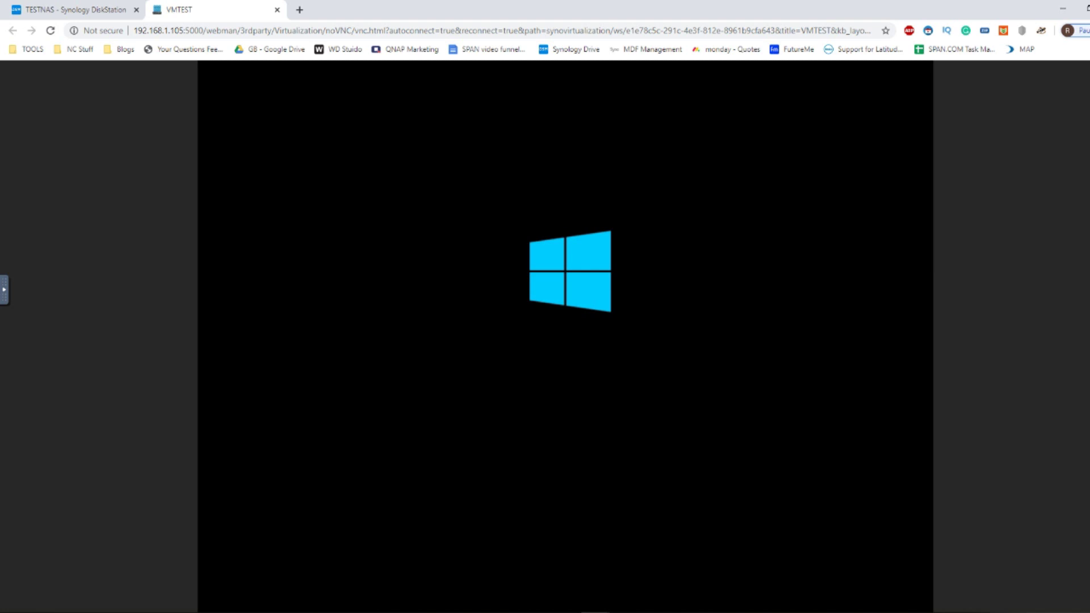
click(62, 10)
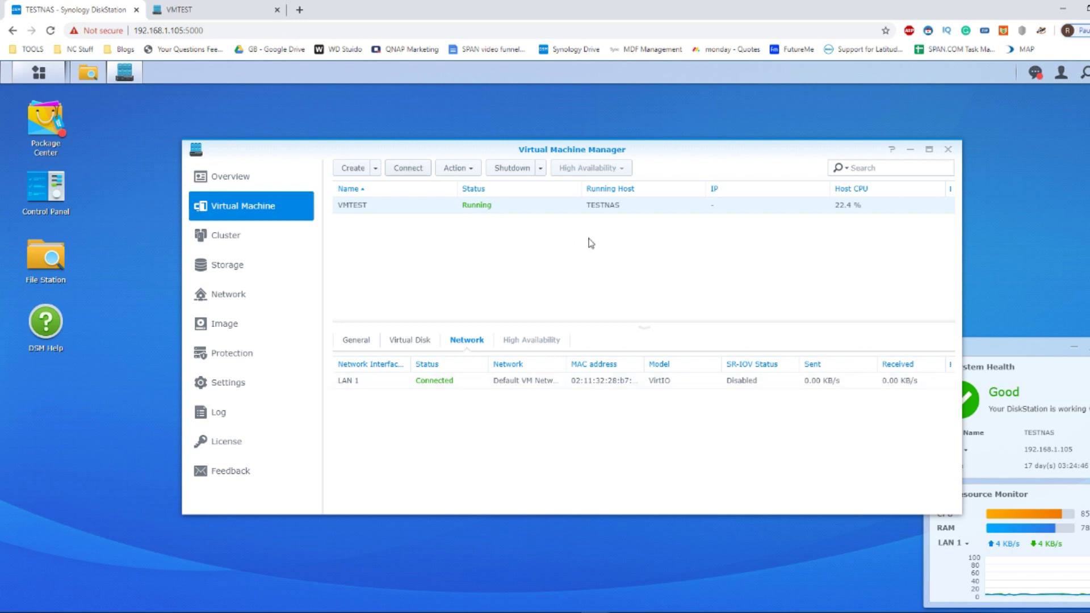
drag(983, 351, 890, 276)
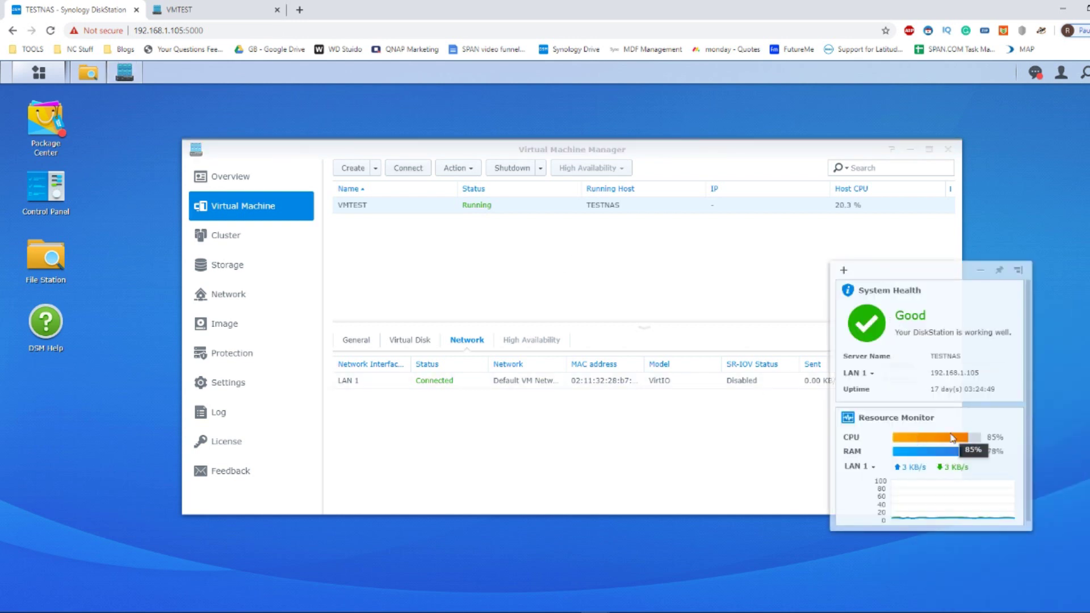
click(250, 8)
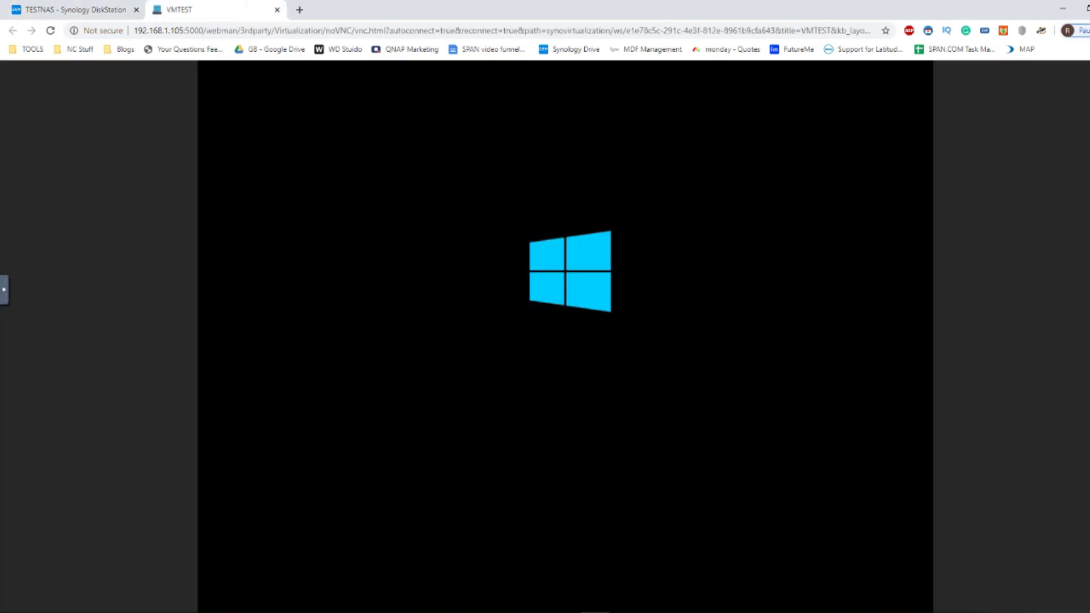
click(31, 7)
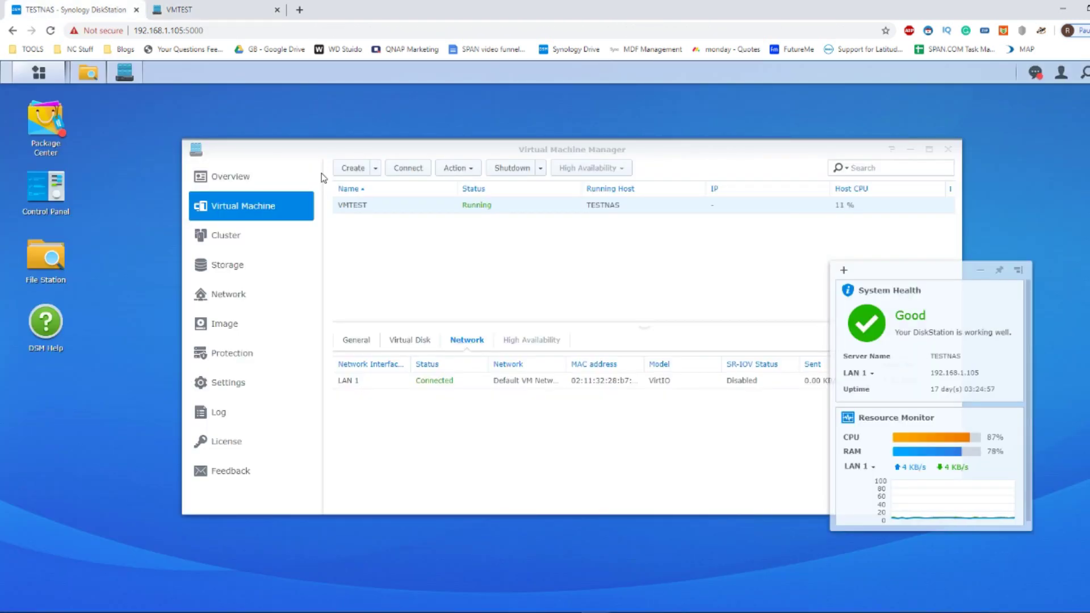
click(161, 5)
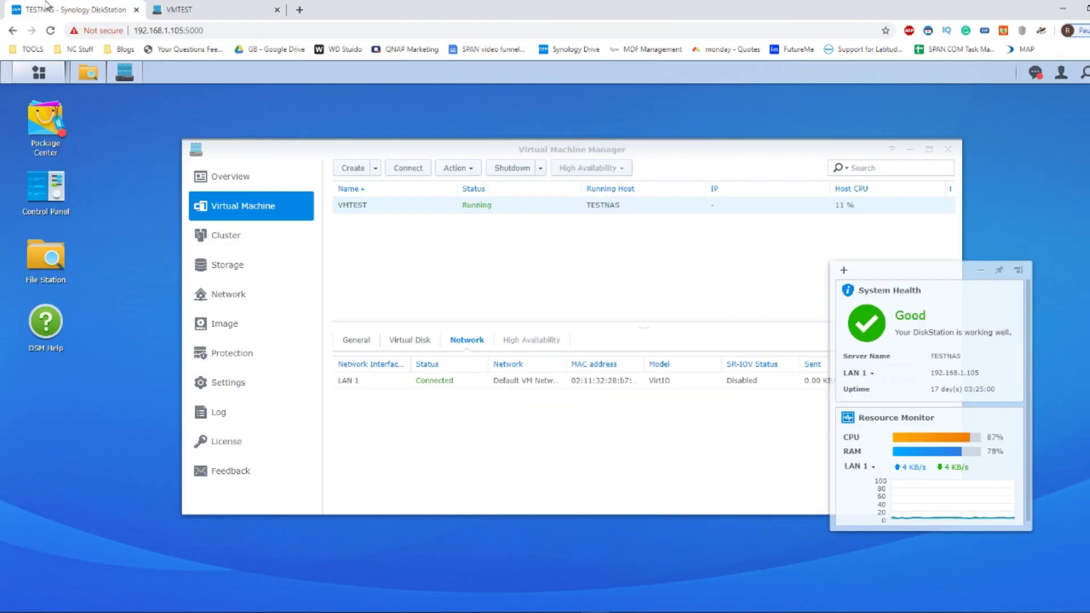
click(74, 10)
click(208, 6)
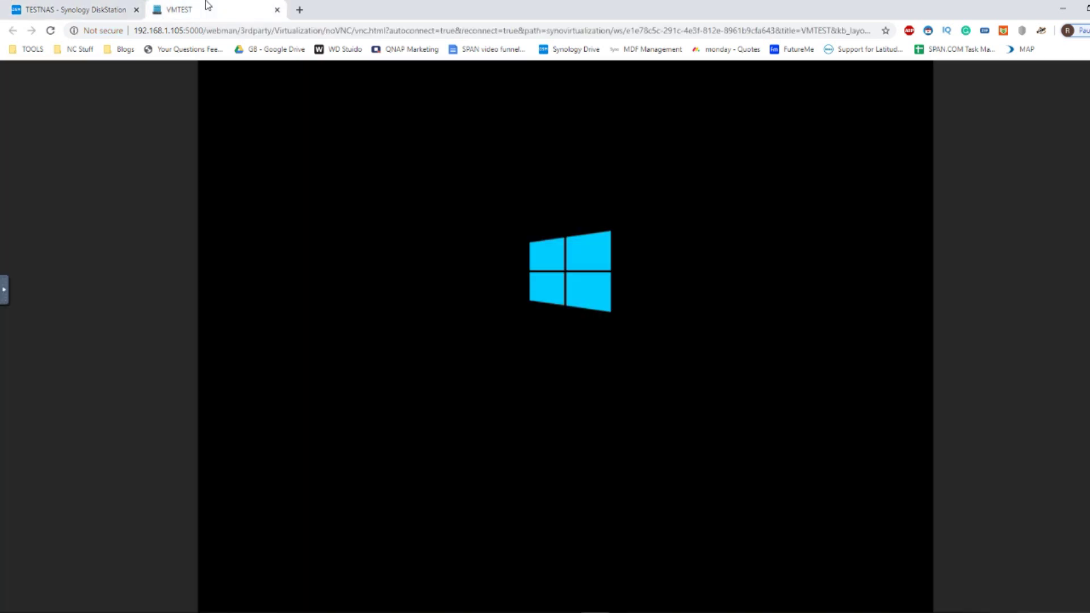
click(85, 3)
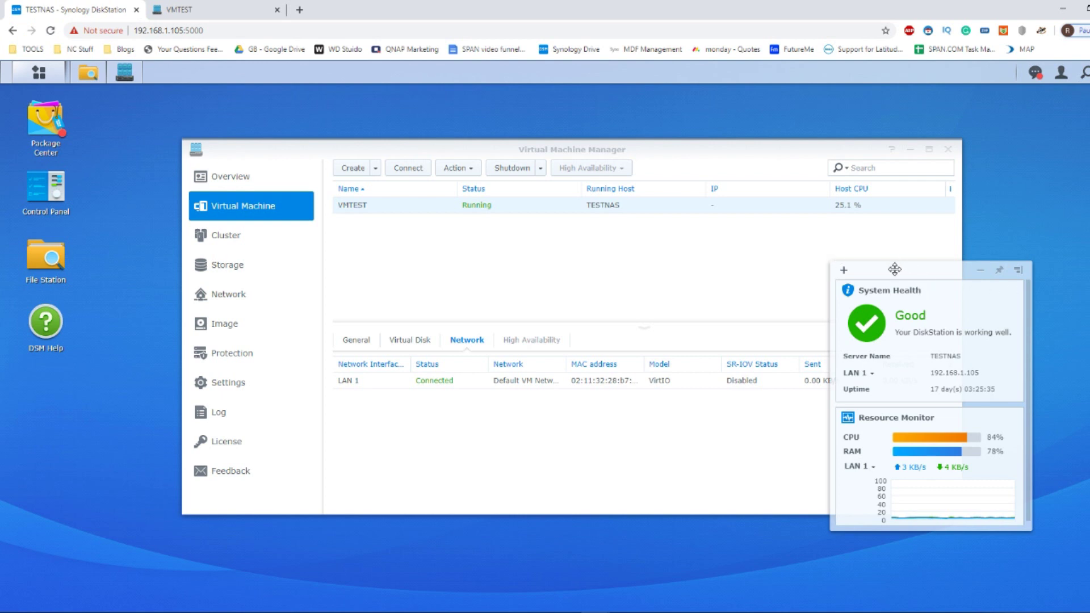
drag(896, 266, 859, 225)
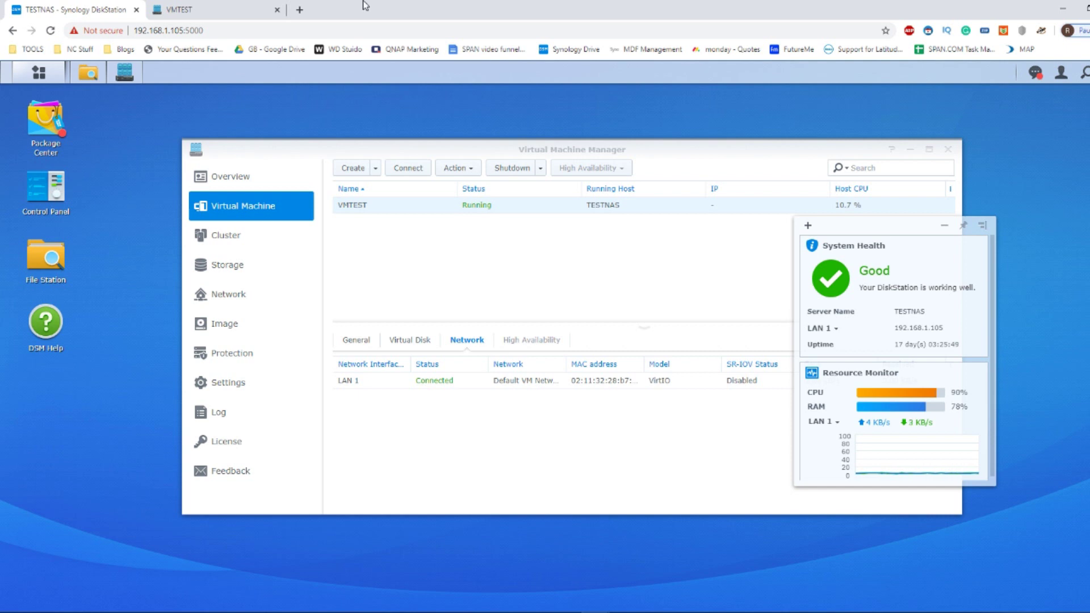
click(231, 6)
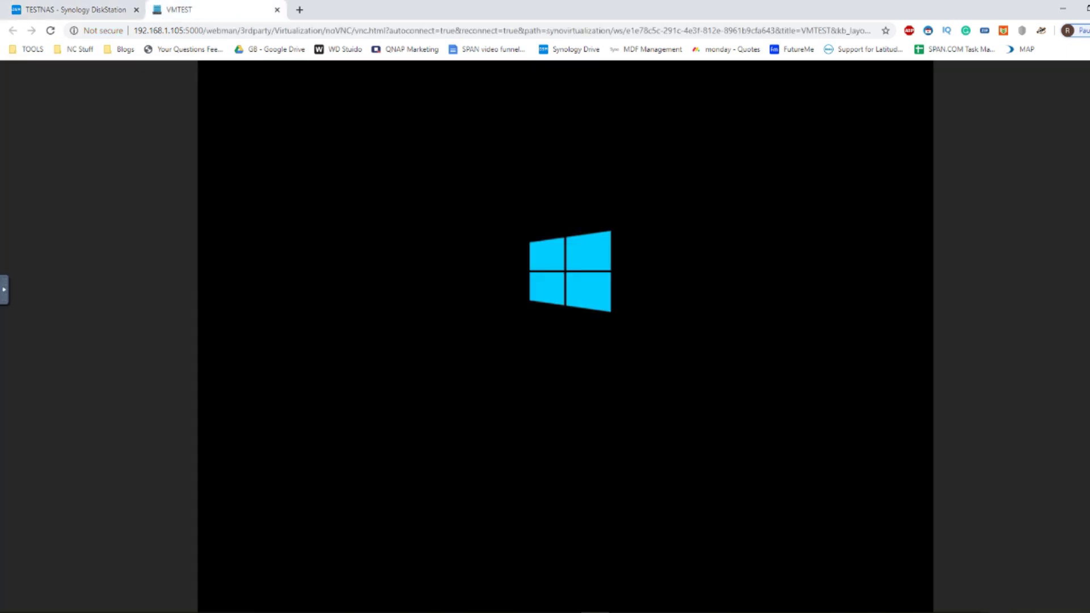